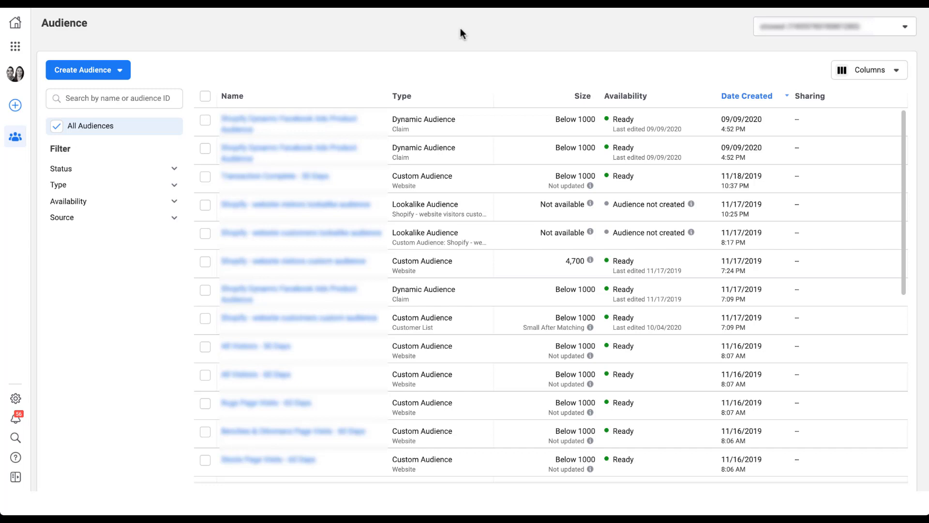
Start creating a new custom audience with Website as its source.
left_click(121, 70)
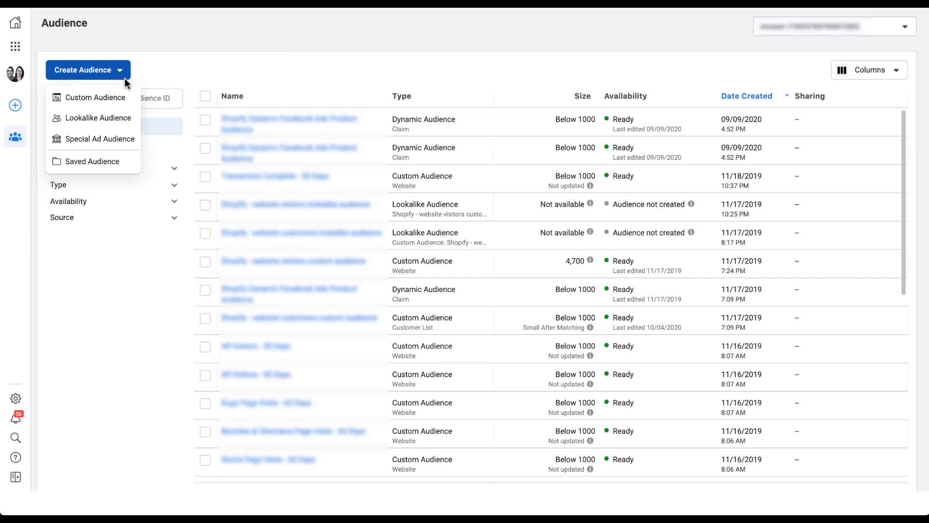
left_click(129, 101)
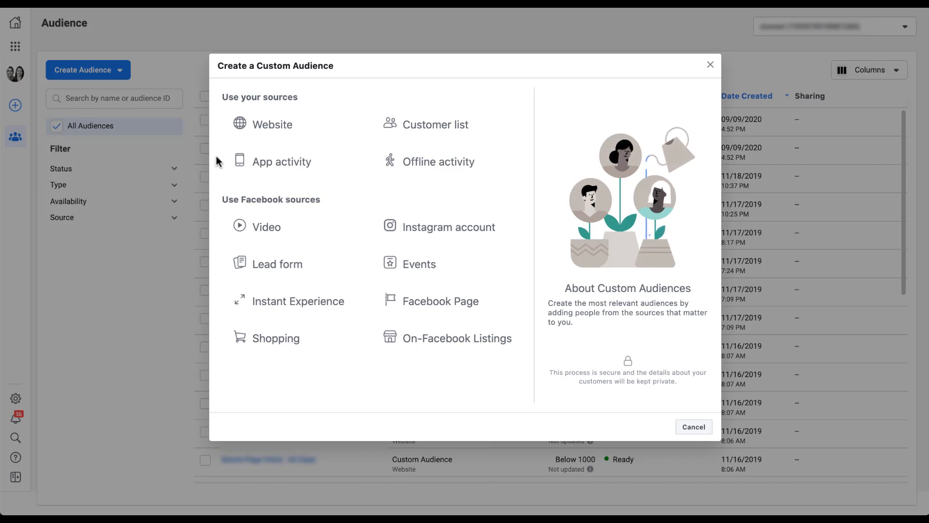
left_click(265, 127)
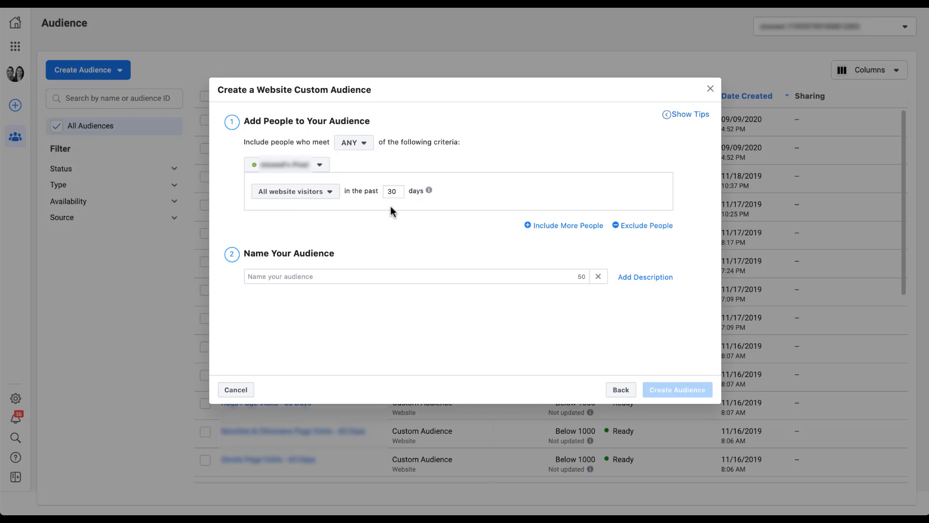
Include people who visited specific web pages, matching URLs that contain "thankyou".
mouse_move(428, 191)
mouse_move(429, 193)
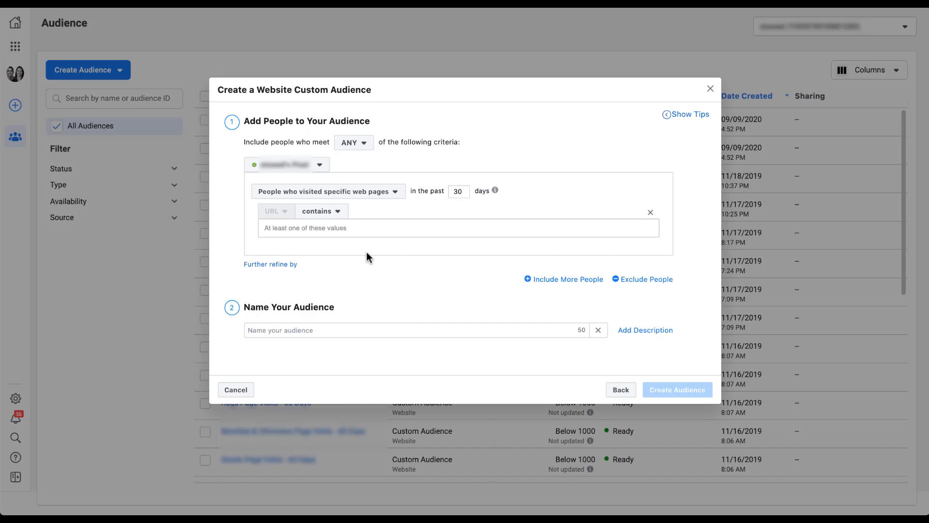
left_click(361, 228)
type("thankyou")
key("Return")
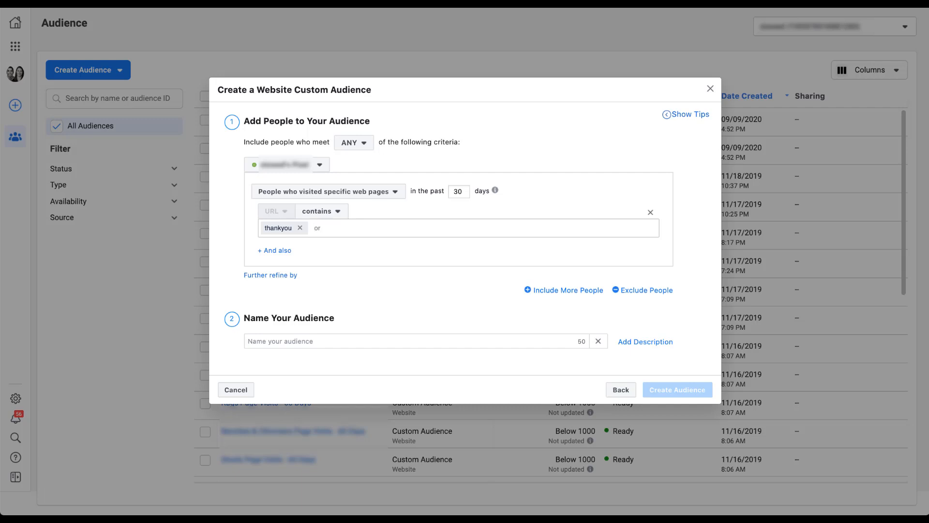
left_click(343, 215)
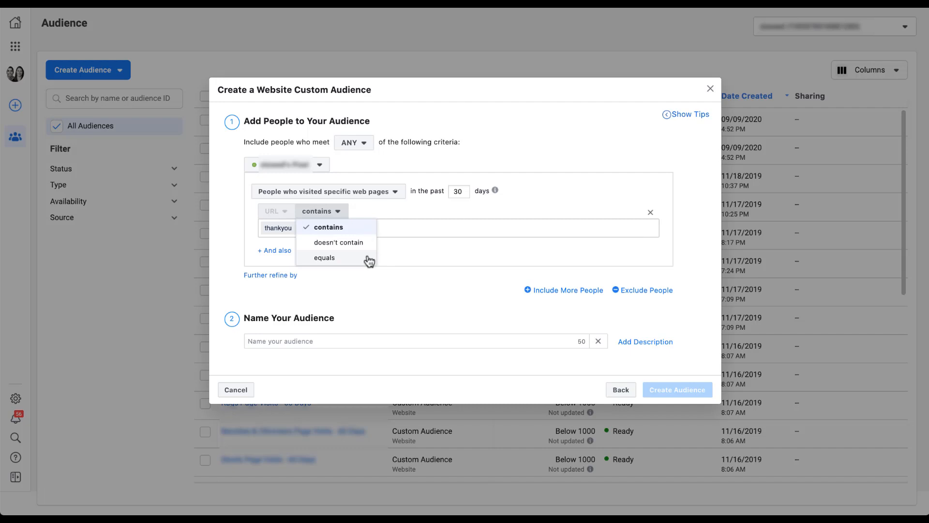
left_click(399, 252)
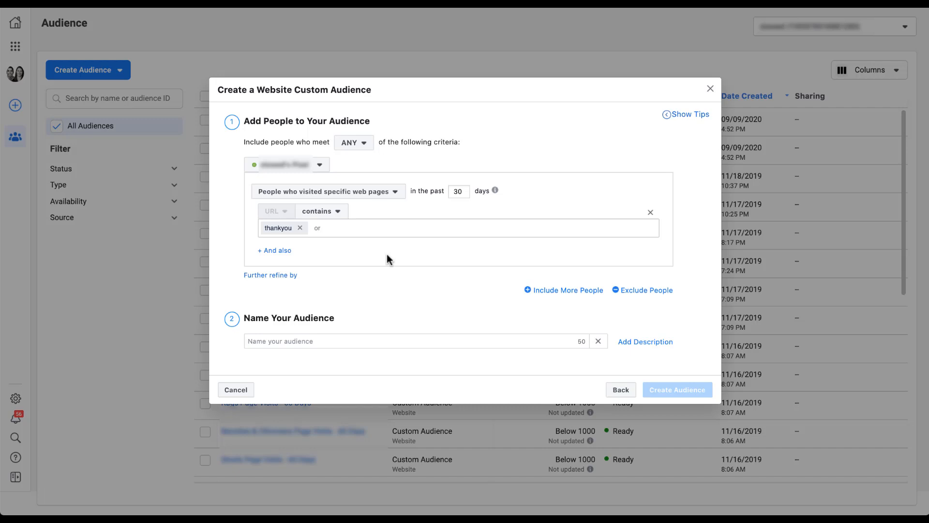
Add a further condition requiring that the same URL doesn't contain "ebook".
left_click(281, 251)
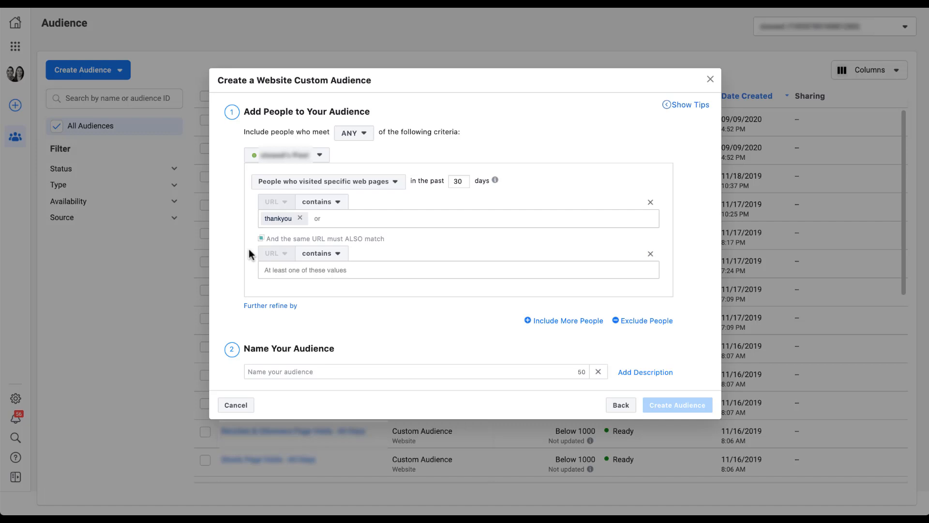
left_click(286, 272)
type("ebook")
key("Return")
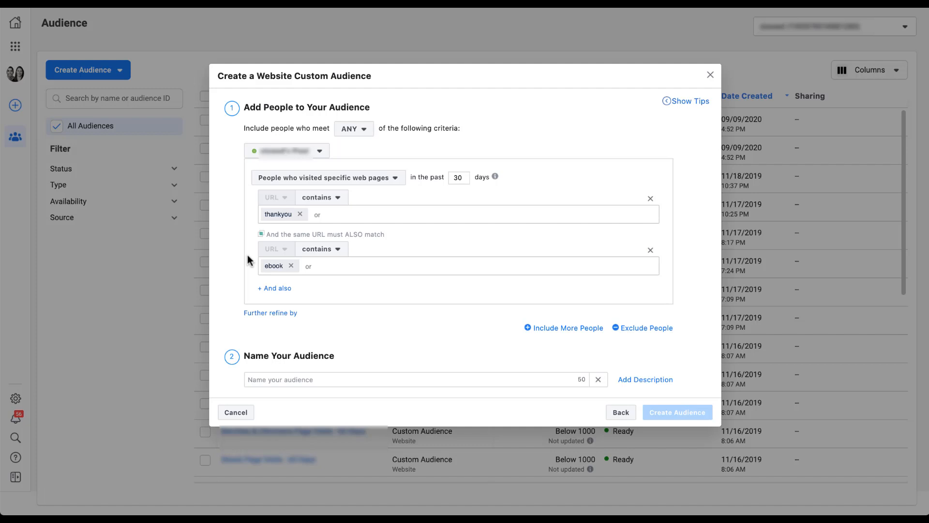
left_click(348, 251)
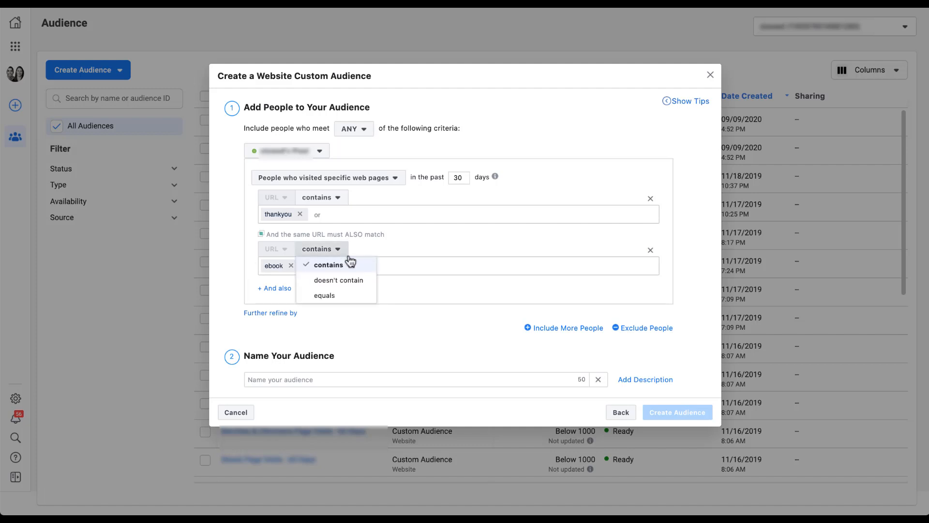
left_click(340, 280)
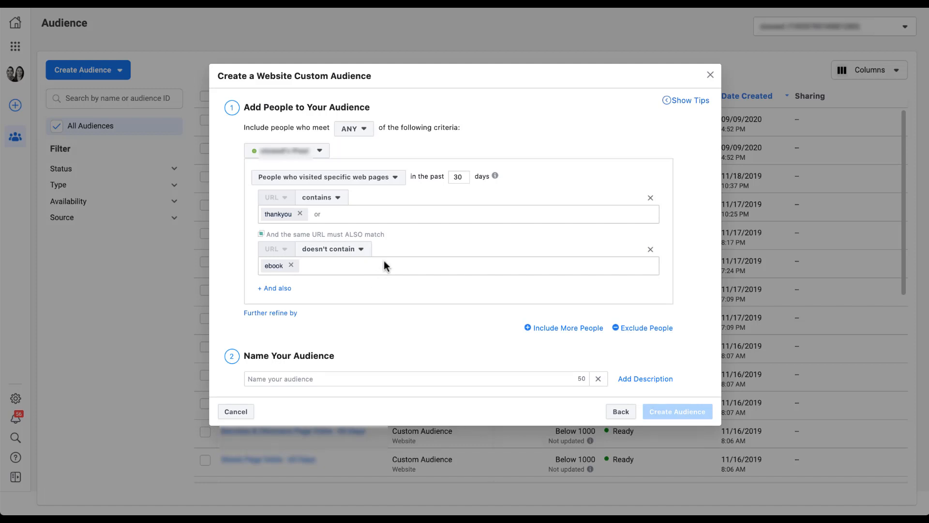
Switch the criterion to visitors by time spent, keep the top 25% percentile, and add a specific web page filter.
left_click(395, 178)
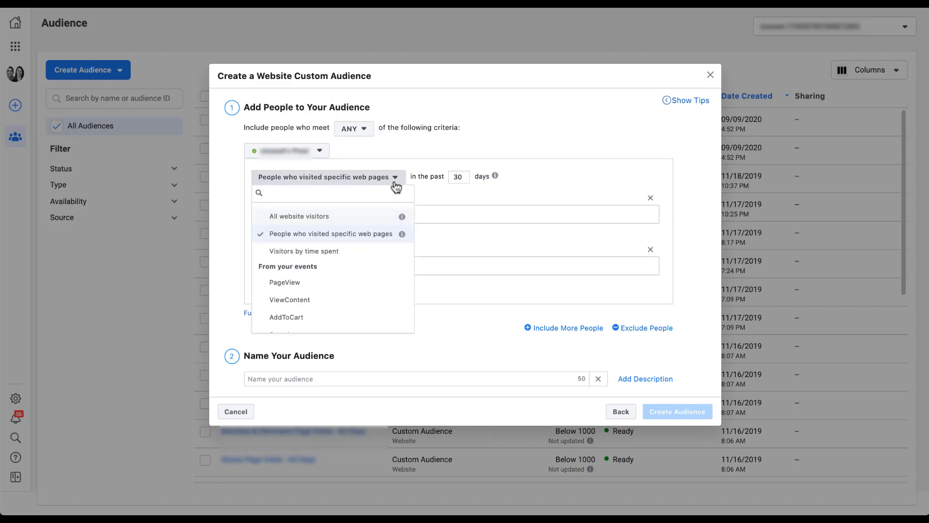
left_click(378, 252)
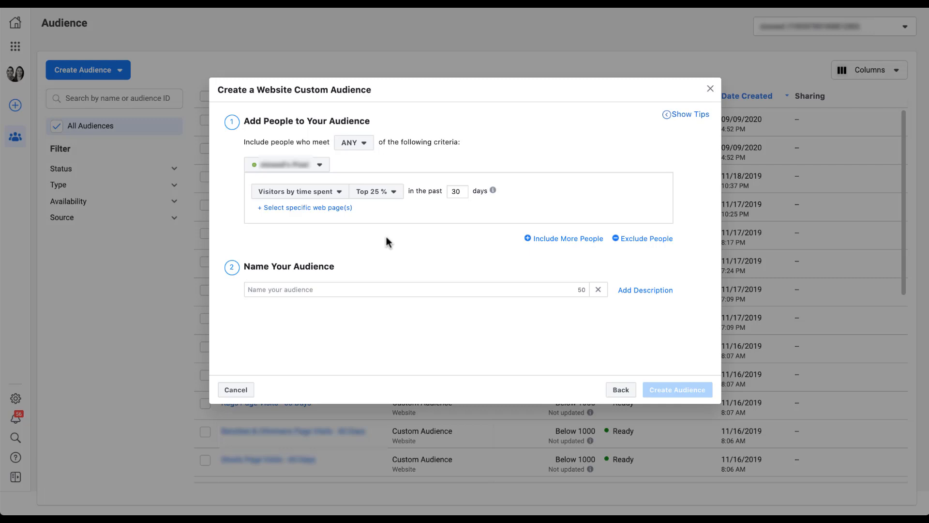
left_click(394, 192)
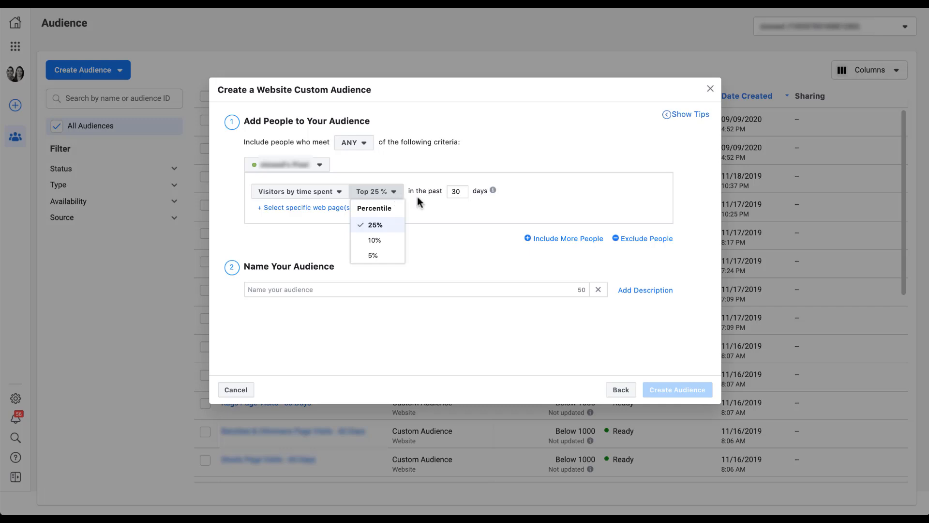
left_click(418, 198)
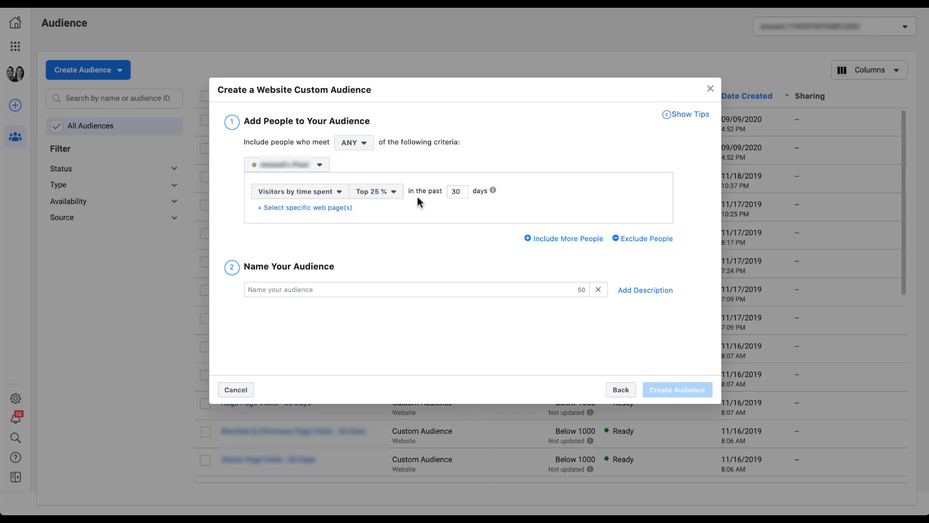
left_click(348, 208)
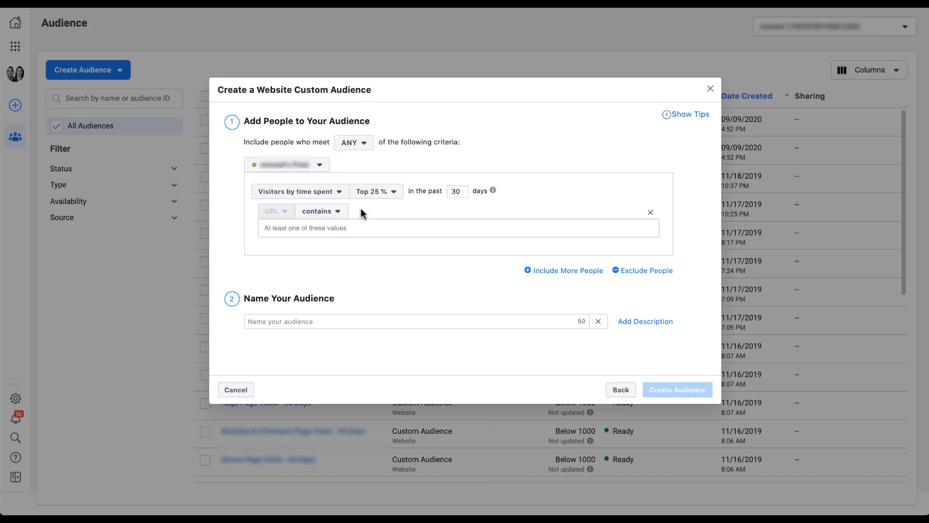
Change the audience criterion to the AddToCart event.
left_click(340, 193)
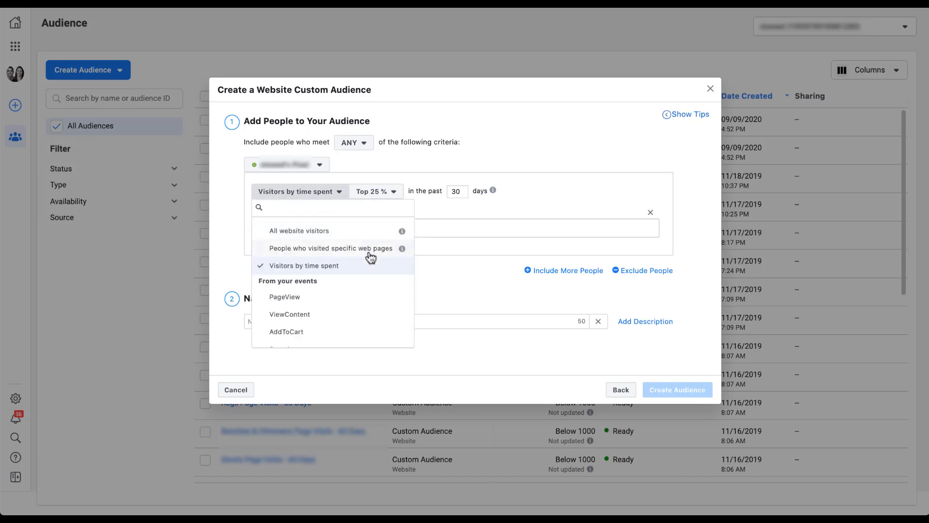
scroll(366, 305, "down", 3)
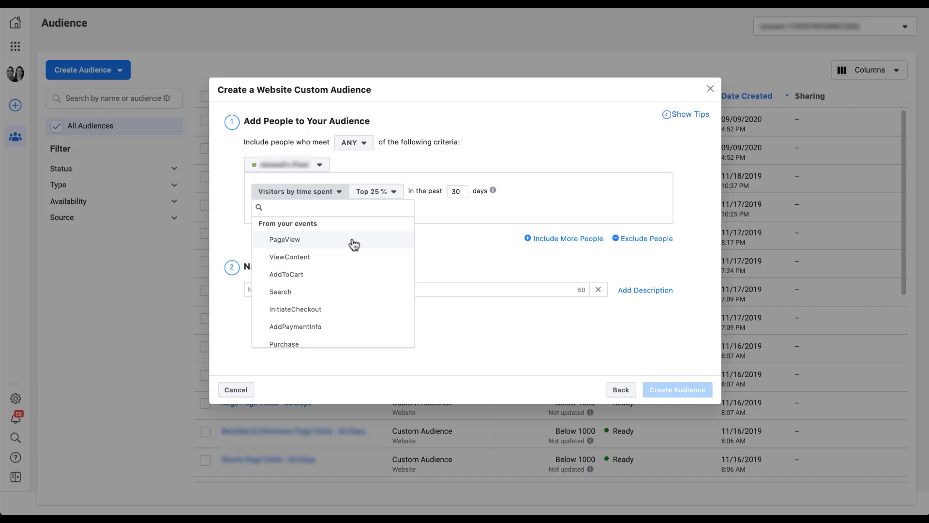
left_click(354, 276)
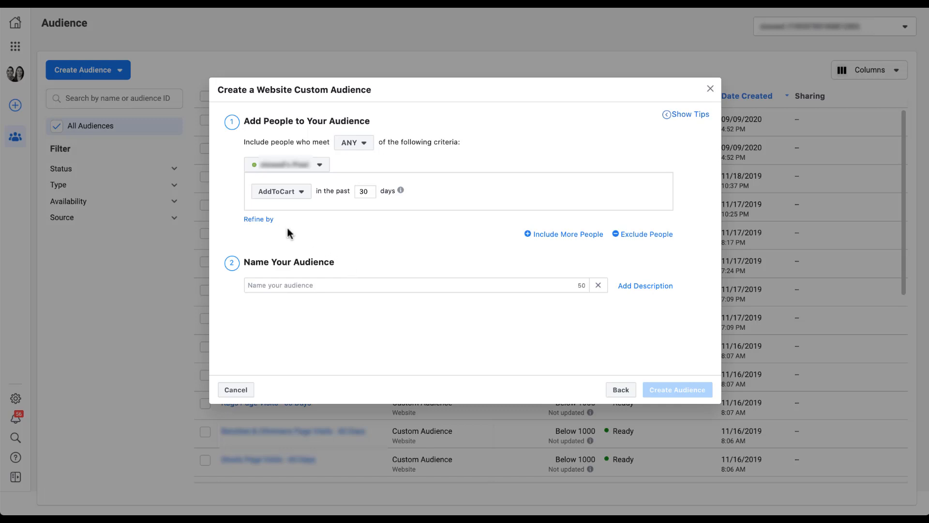
Refine the AddToCart criterion by URL/Parameter and select value as the parameter.
left_click(269, 221)
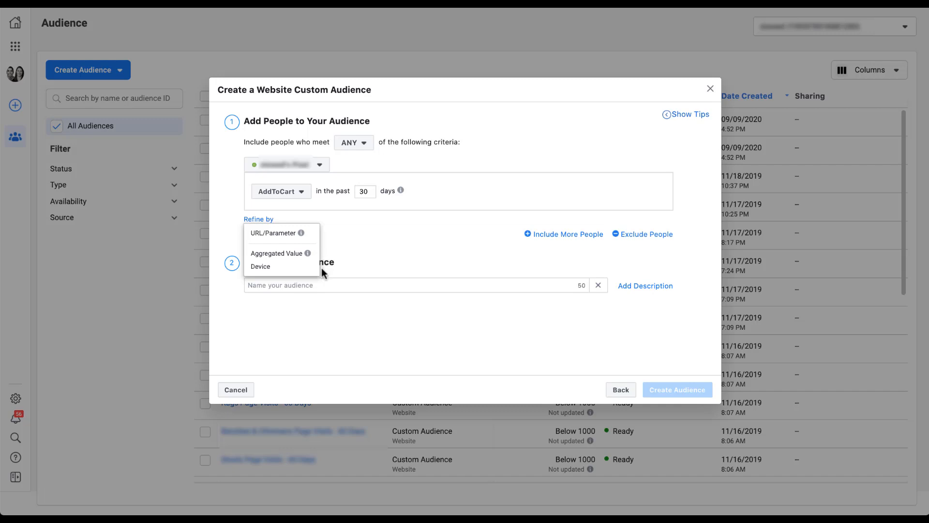
left_click(317, 234)
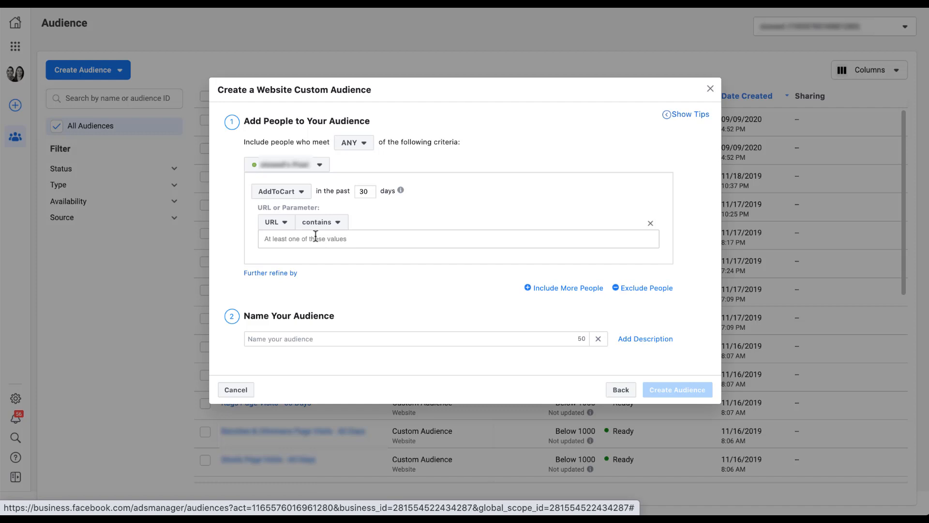
left_click(340, 226)
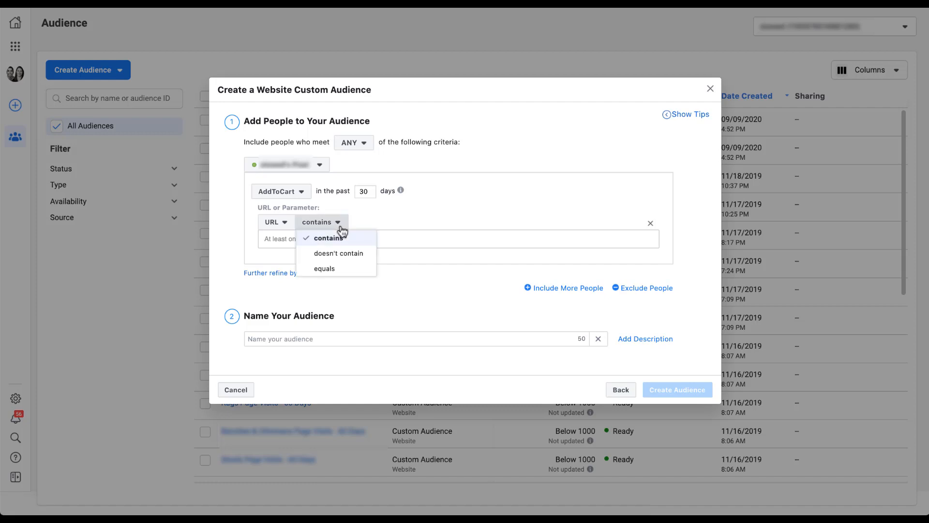
left_click(340, 228)
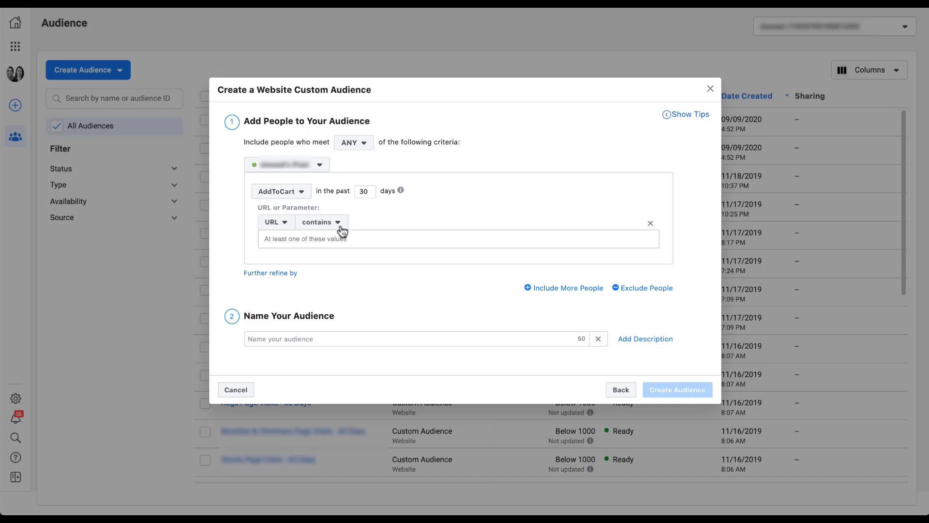
left_click(285, 223)
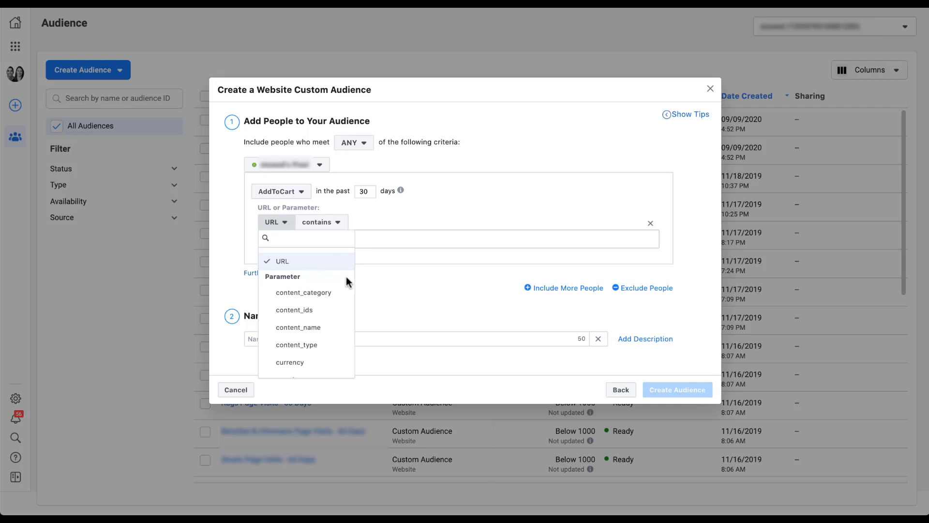
scroll(346, 279, "down", 2)
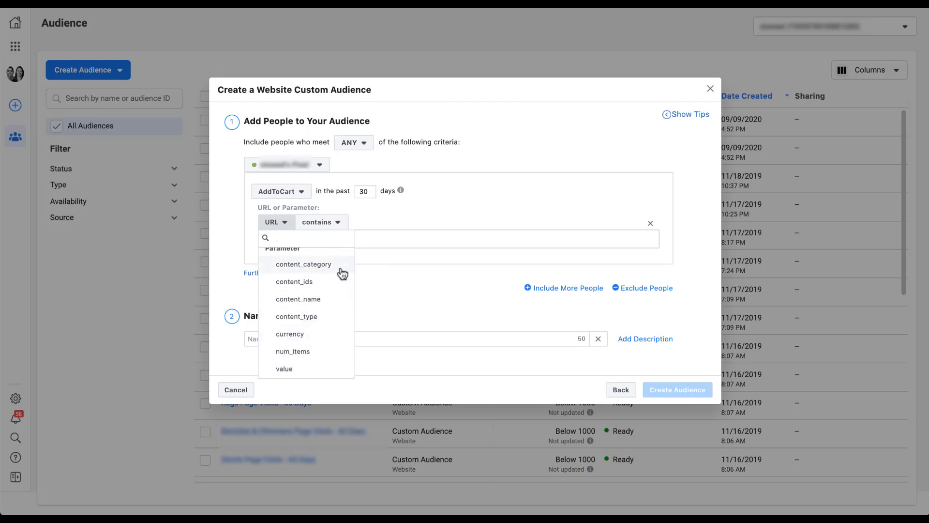
left_click(313, 370)
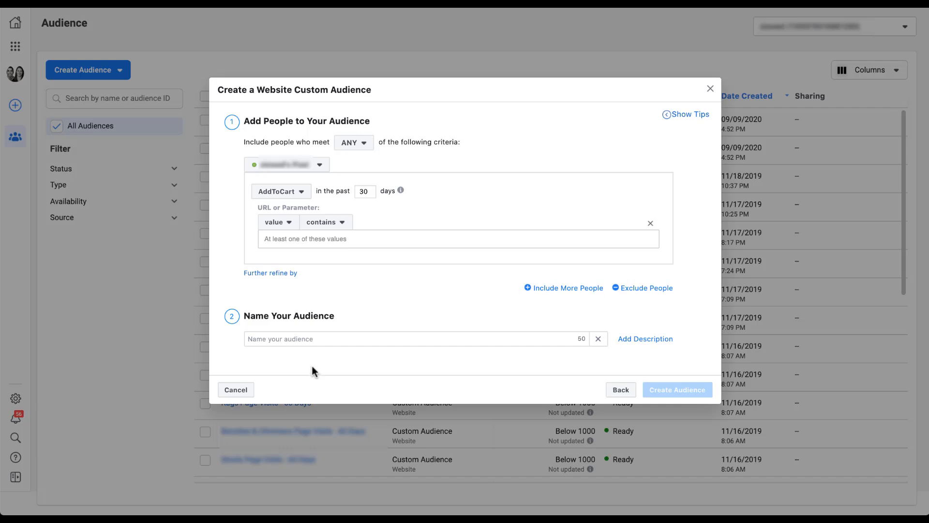
Set the value parameter's condition to is greater than 50.
left_click(345, 224)
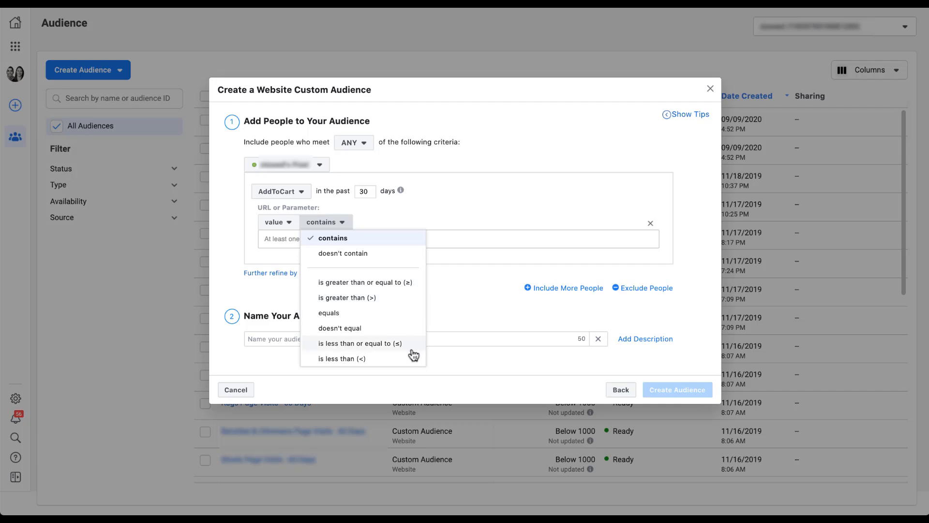
left_click(406, 303)
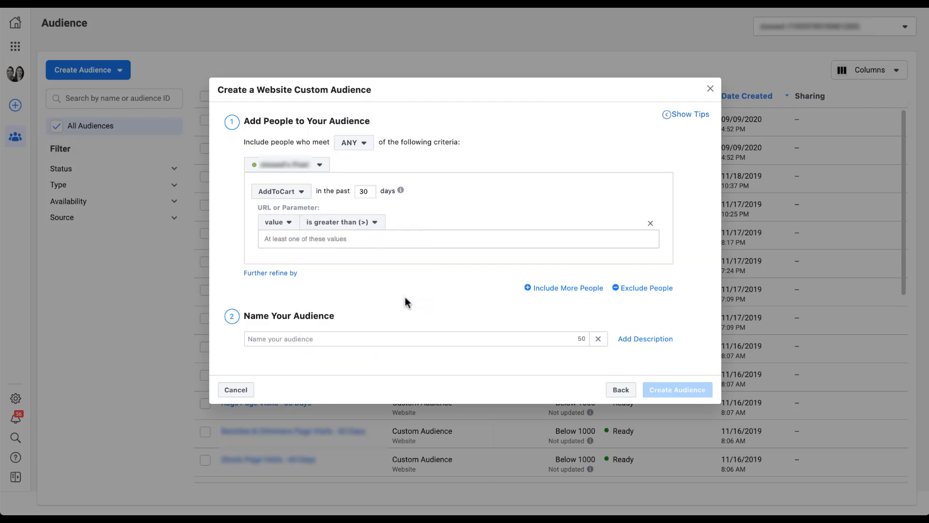
left_click(358, 241)
type("50")
key("Return")
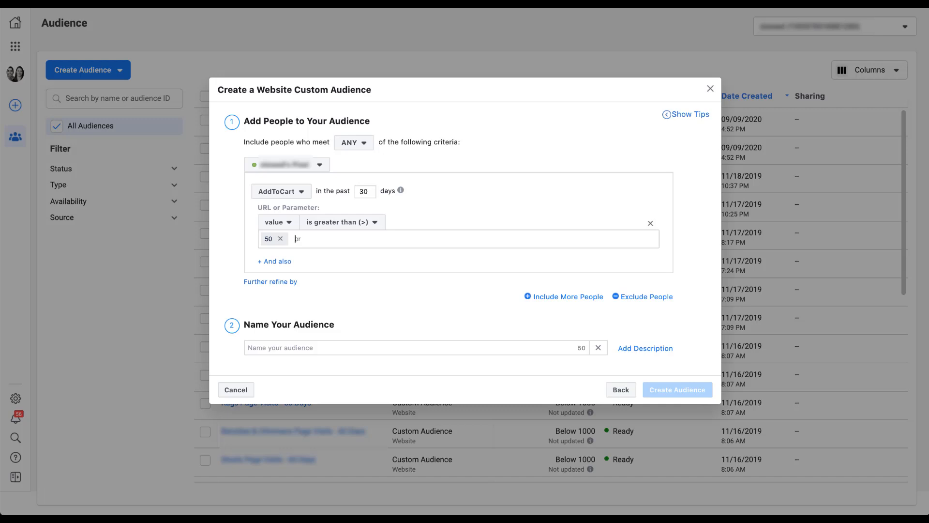
Try an additional URL condition under the value filter, and remove both conditions from the AddToCart criterion.
left_click(283, 261)
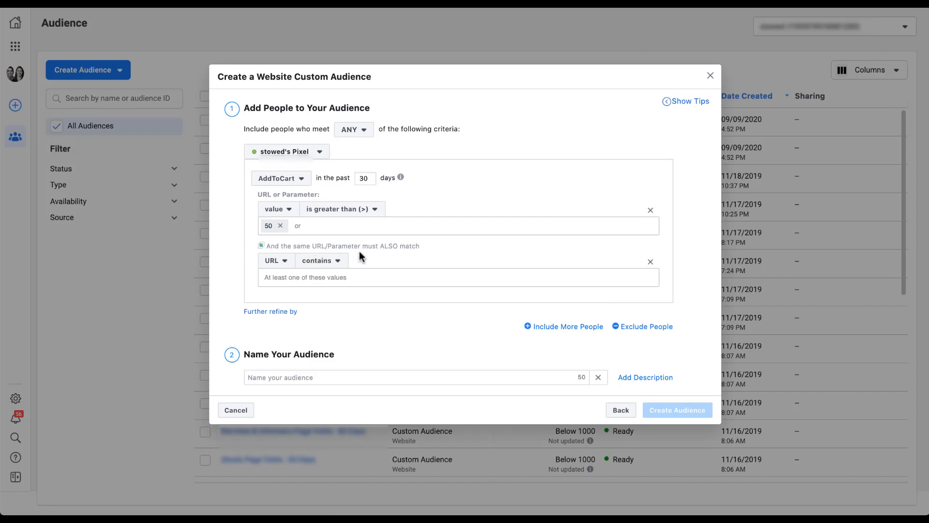
left_click(654, 263)
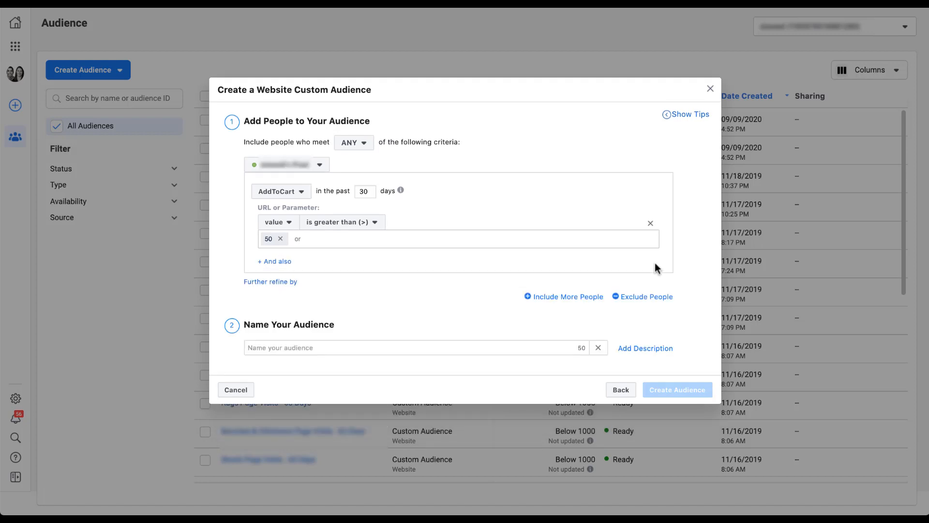
left_click(651, 224)
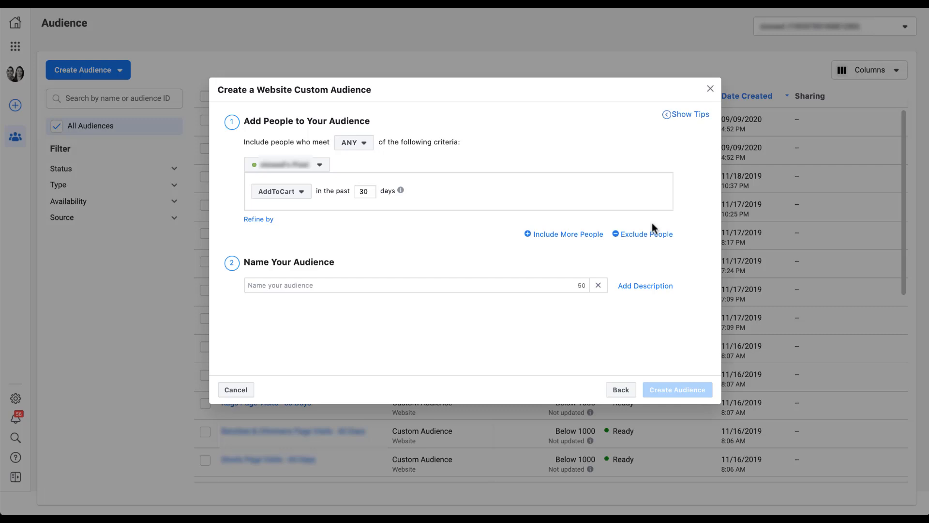
Refine the AddToCart criterion by aggregated value.
left_click(265, 220)
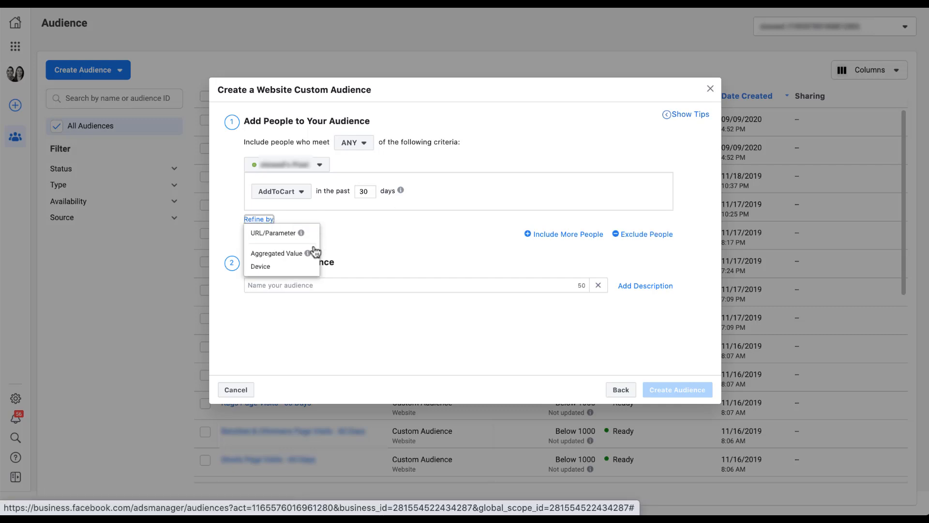
mouse_move(310, 255)
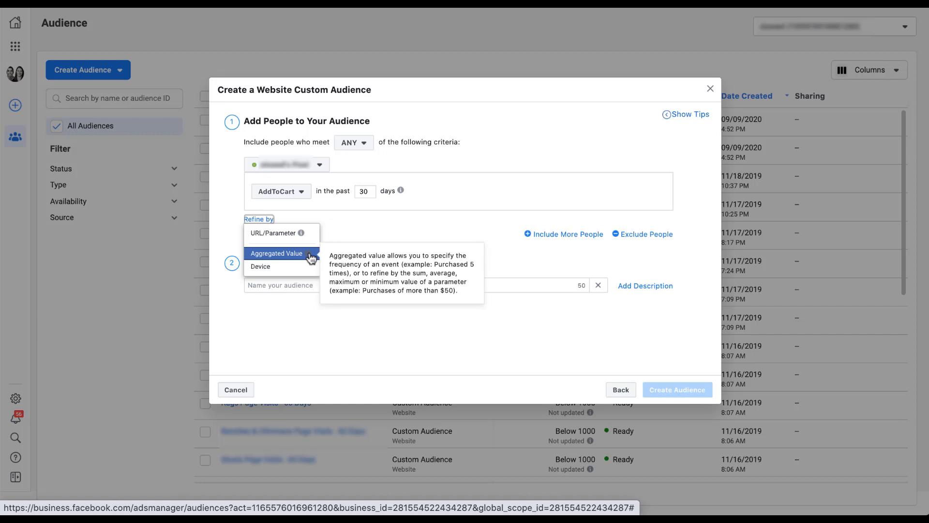
left_click(311, 256)
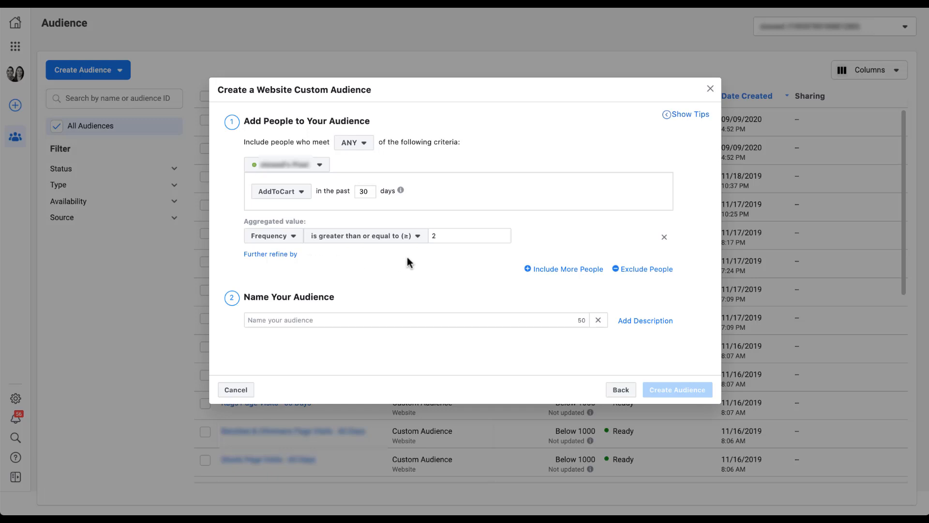
Check the comparison options of the frequency condition, keeping is greater than or equal to, and change the aggregated value to Sum of.
left_click(419, 237)
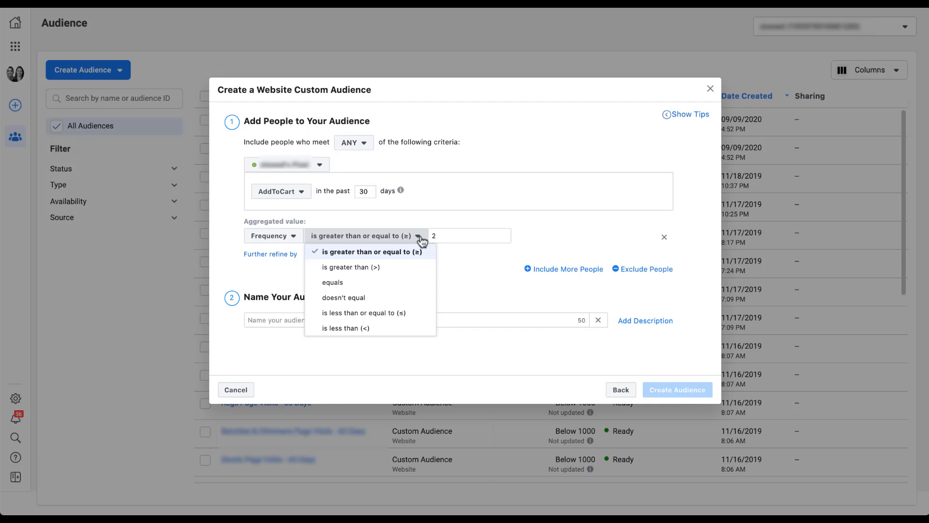
left_click(397, 253)
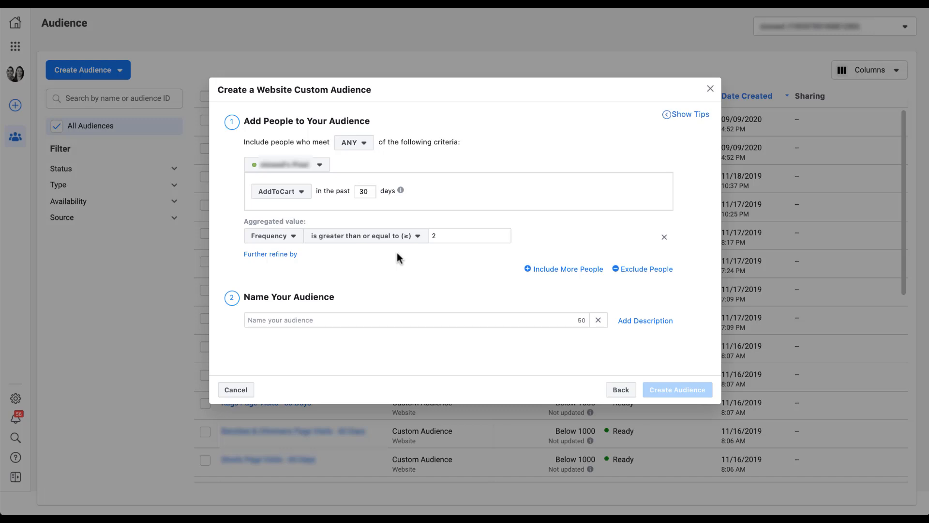
left_click(295, 236)
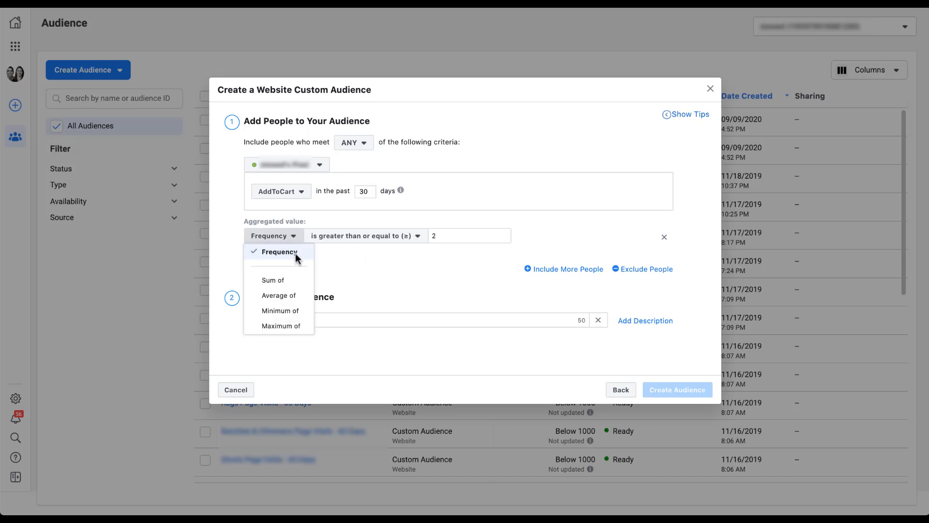
left_click(300, 280)
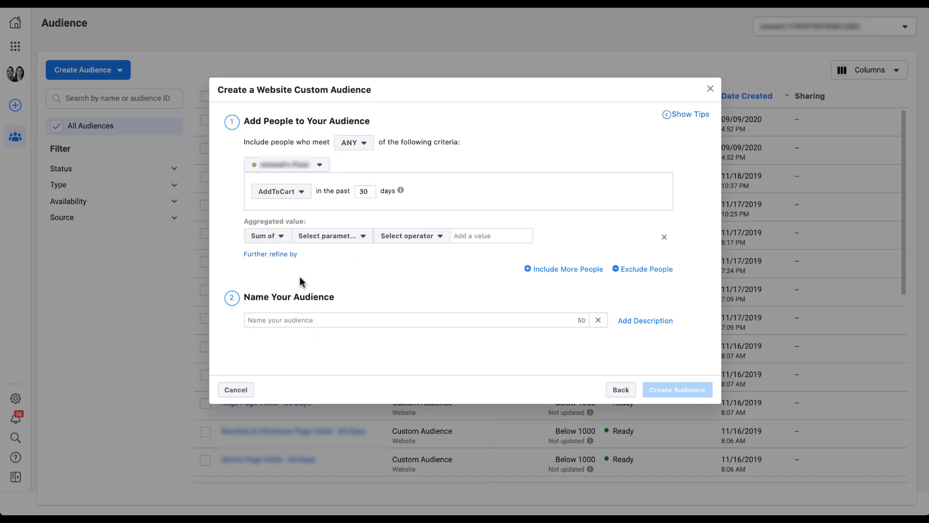
Set the Sum of condition to the num_items parameter being greater than 4.
left_click(363, 237)
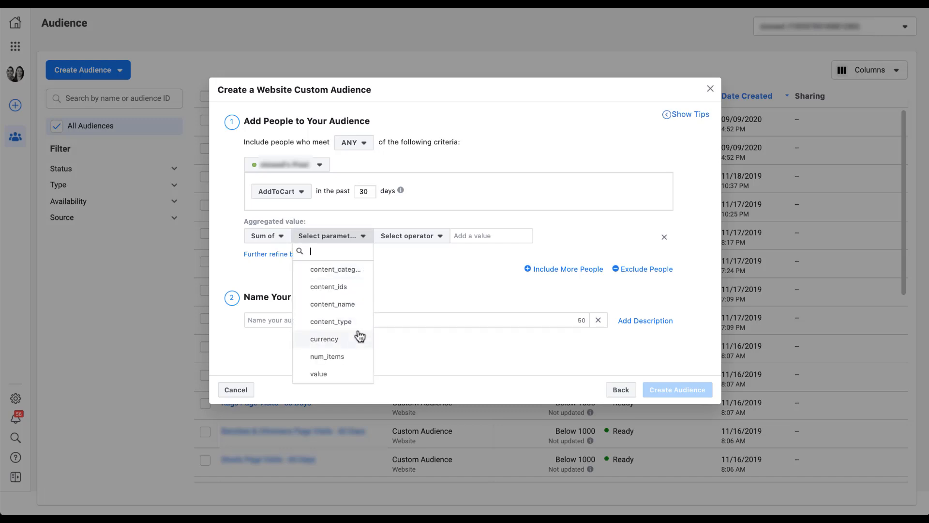
left_click(359, 360)
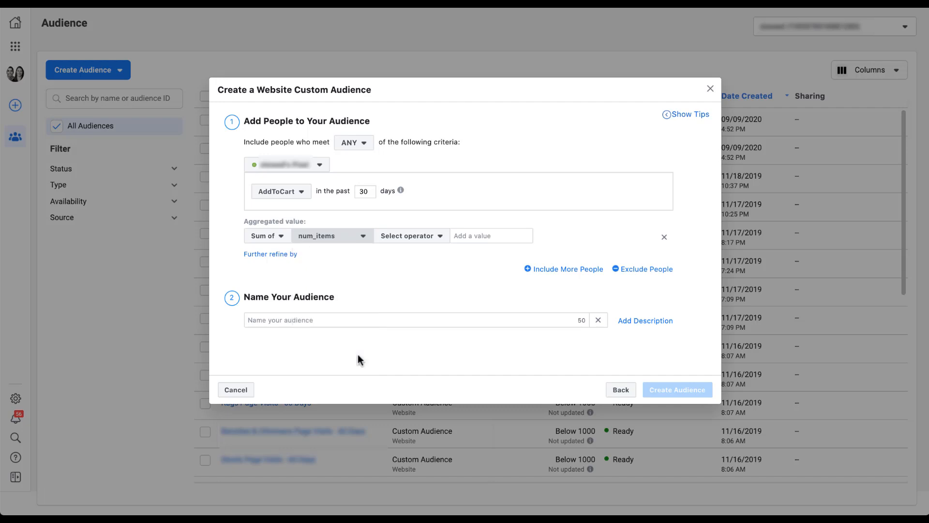
left_click(443, 244)
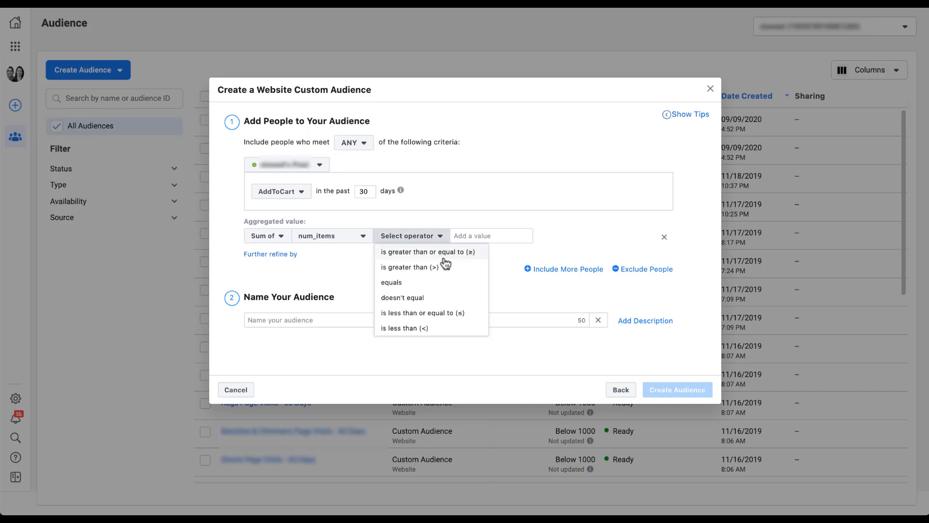
left_click(444, 266)
left_click(484, 236)
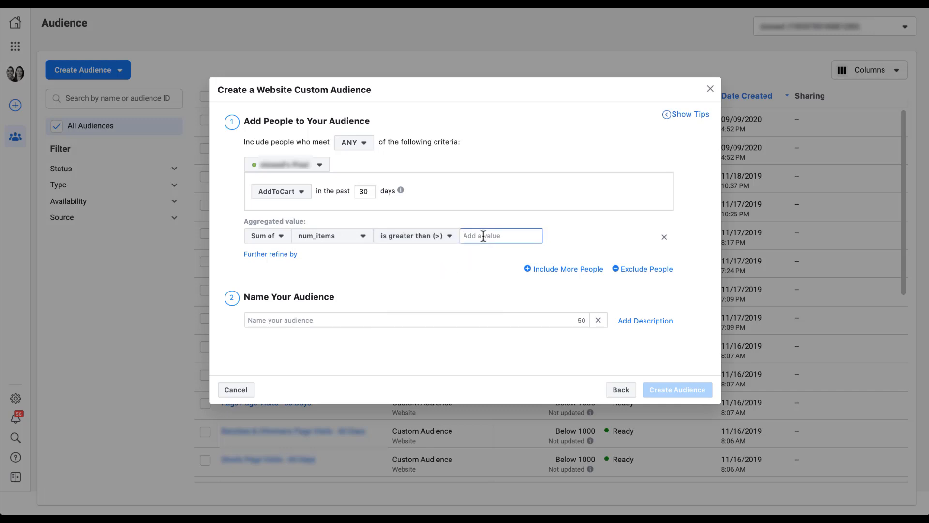
type("4")
Check the other aggregation options and remove the aggregated value condition from the AddToCart criterion.
left_click(283, 238)
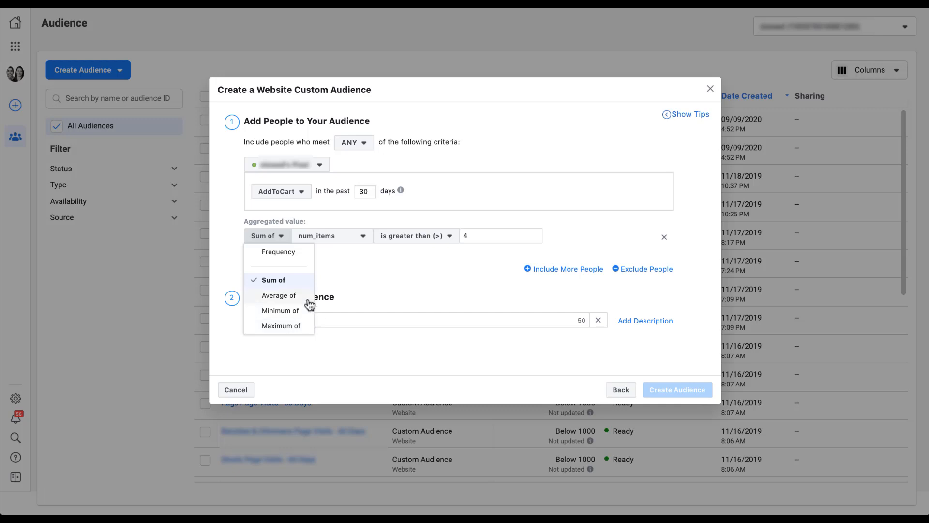
left_click(337, 264)
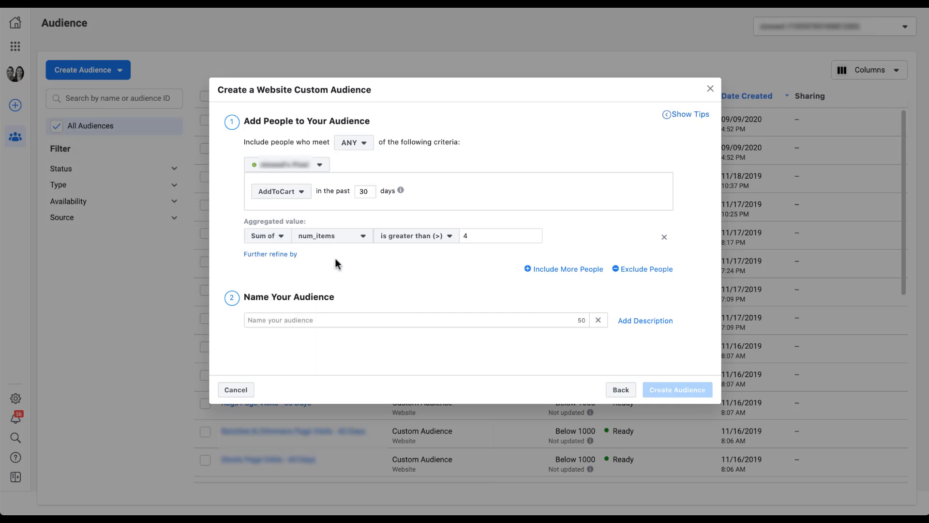
left_click(663, 236)
Refine the AddToCart criterion by device and check the available mobile and desktop choices.
left_click(268, 220)
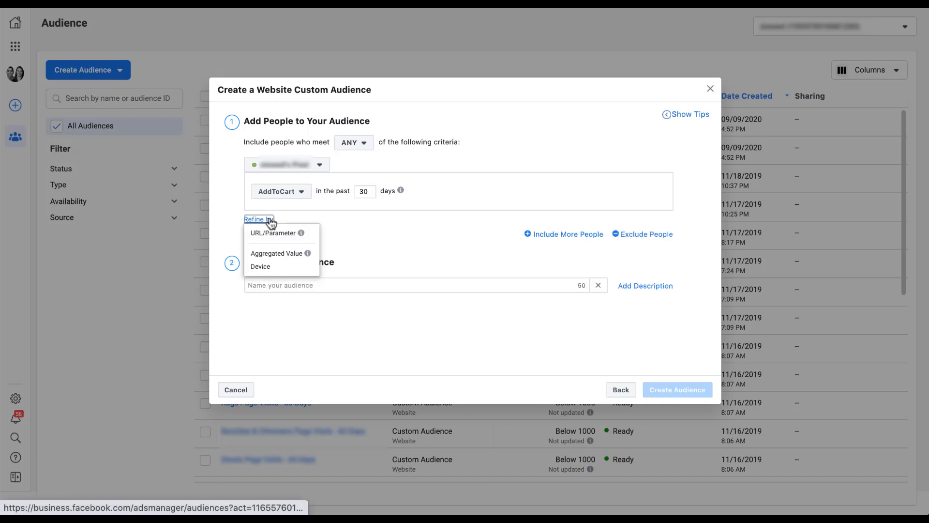
left_click(308, 266)
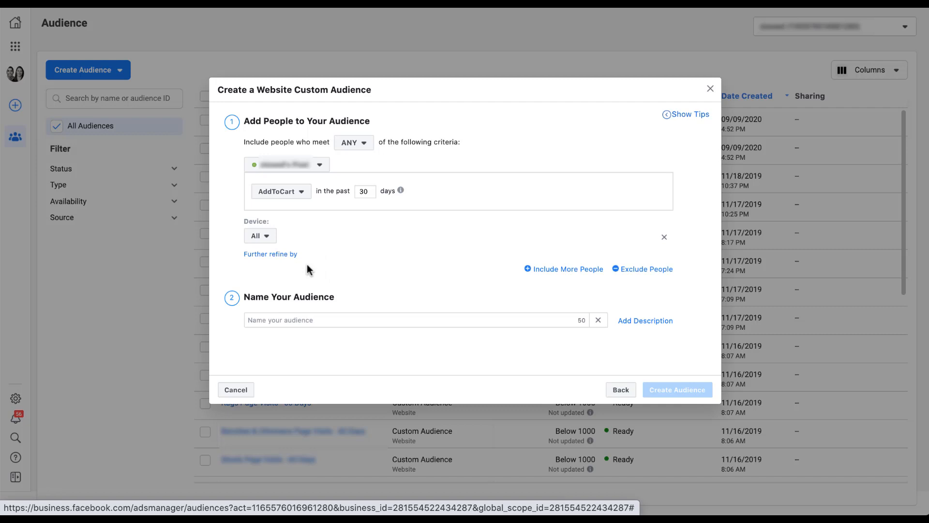
left_click(267, 238)
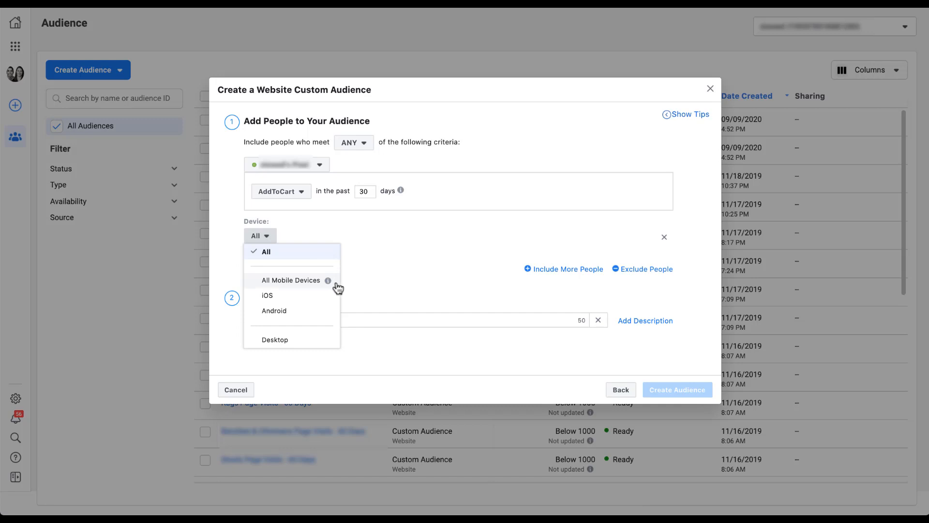
mouse_move(329, 282)
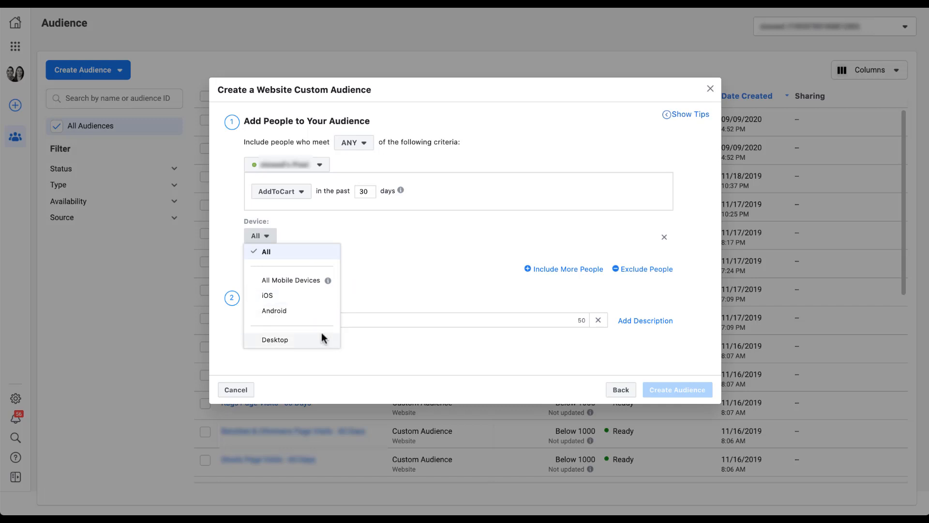
left_click(322, 298)
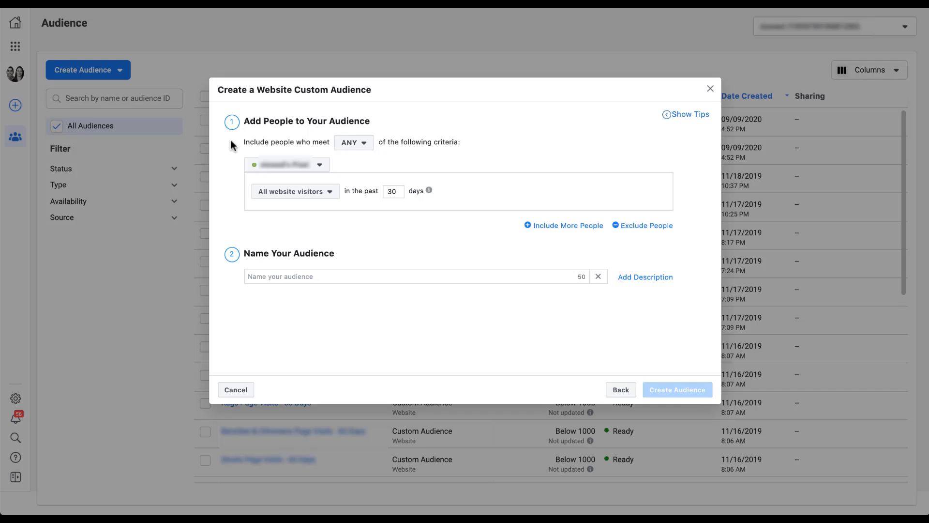
Read the explanations of the ANY and ALL matching options for the inclusion criteria.
left_click(369, 144)
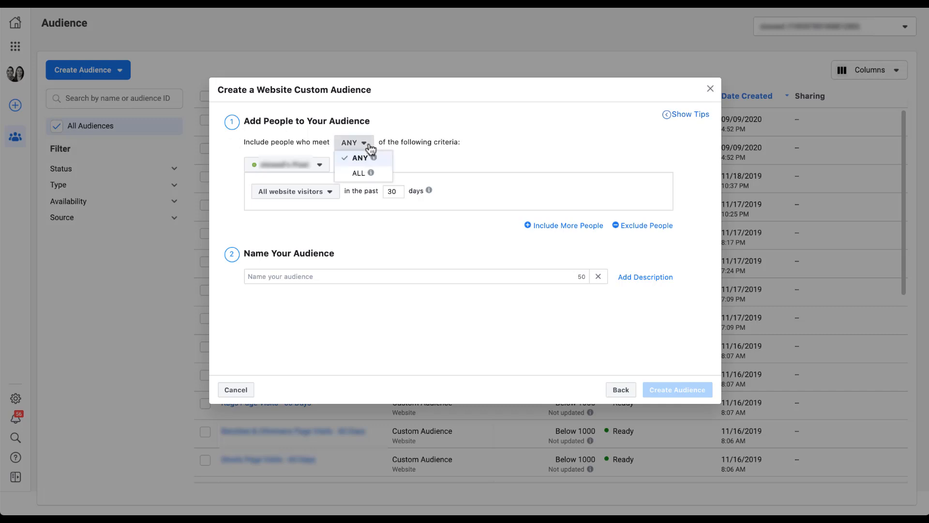
mouse_move(359, 177)
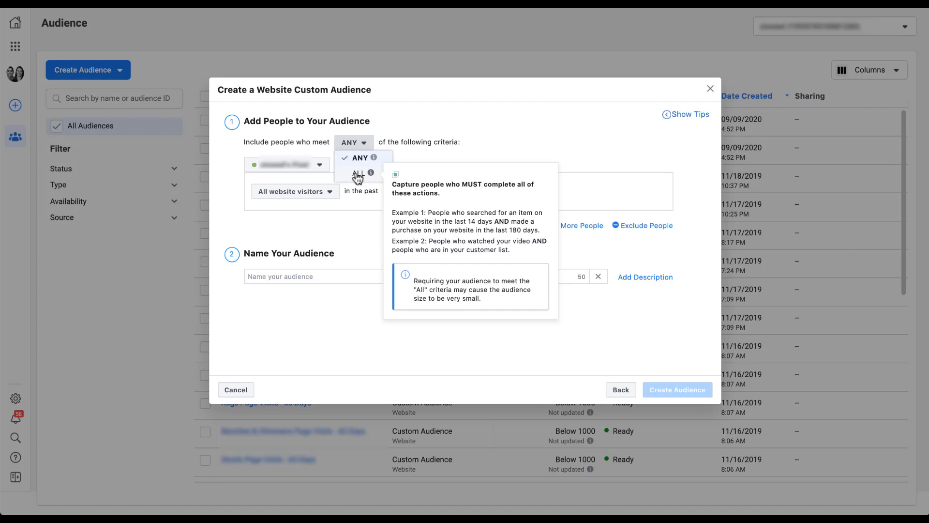
mouse_move(374, 161)
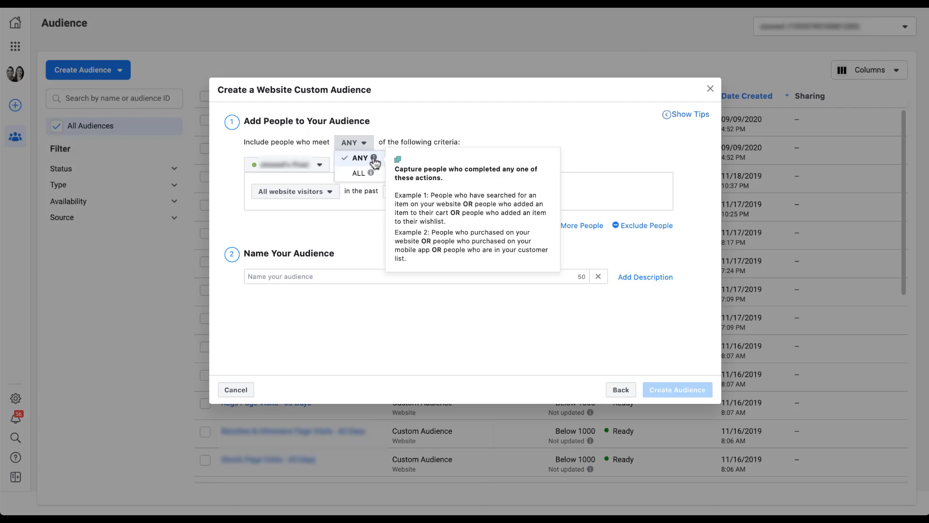
left_click(363, 228)
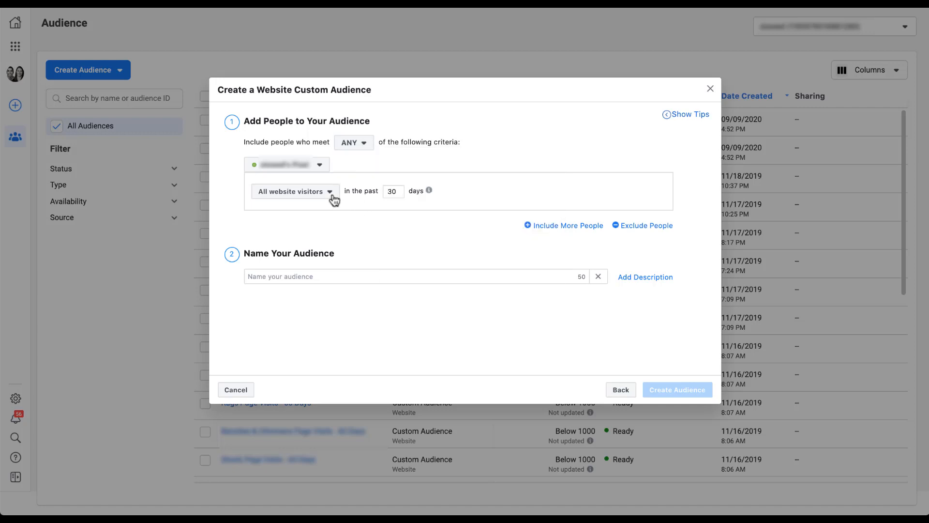
Change the inclusion criterion to people who visited specific web pages with a URL containing thankyou.
left_click(333, 194)
left_click(350, 248)
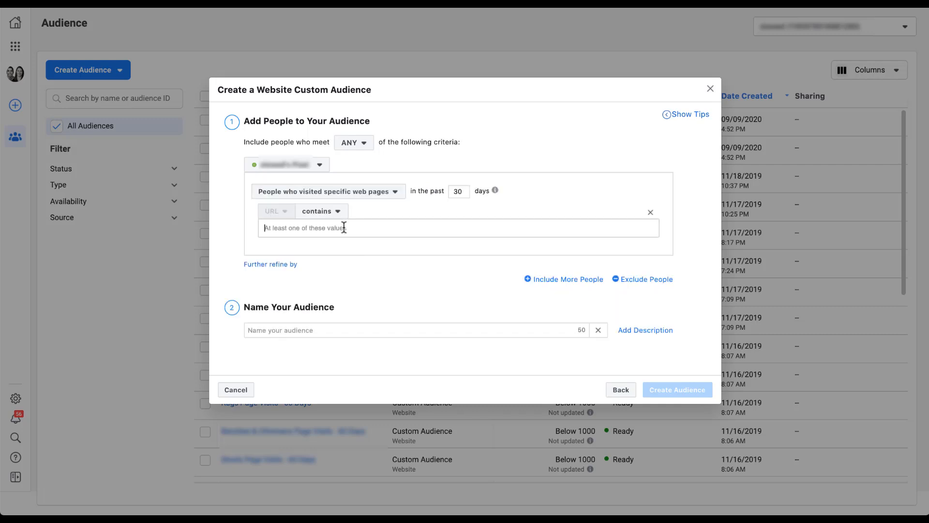
type("thankyou")
key("Return")
type("br")
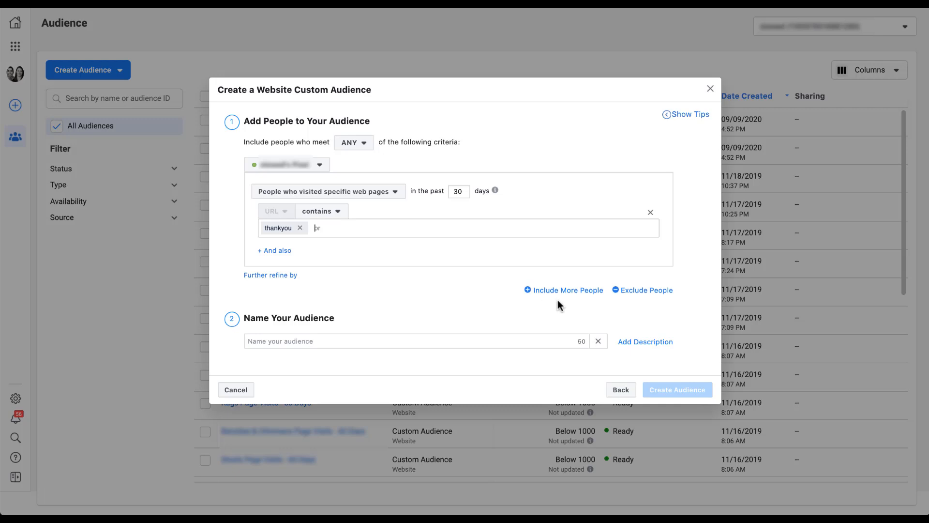
Include a second group of people and require the audience to meet ALL of the criteria.
left_click(593, 294)
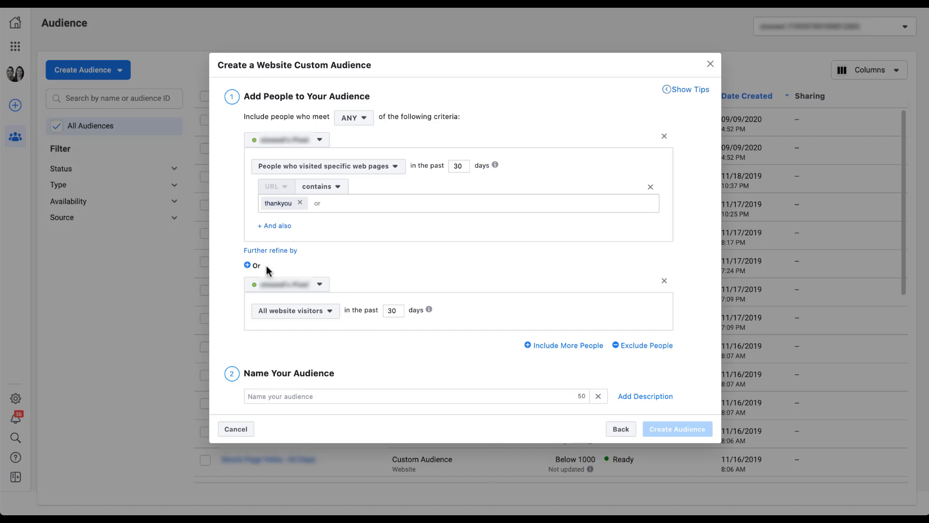
left_click(360, 118)
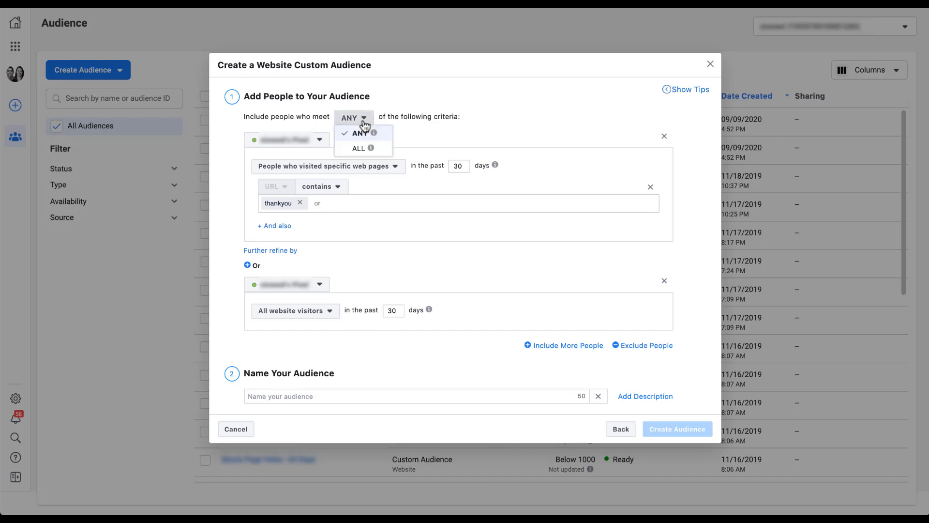
left_click(358, 149)
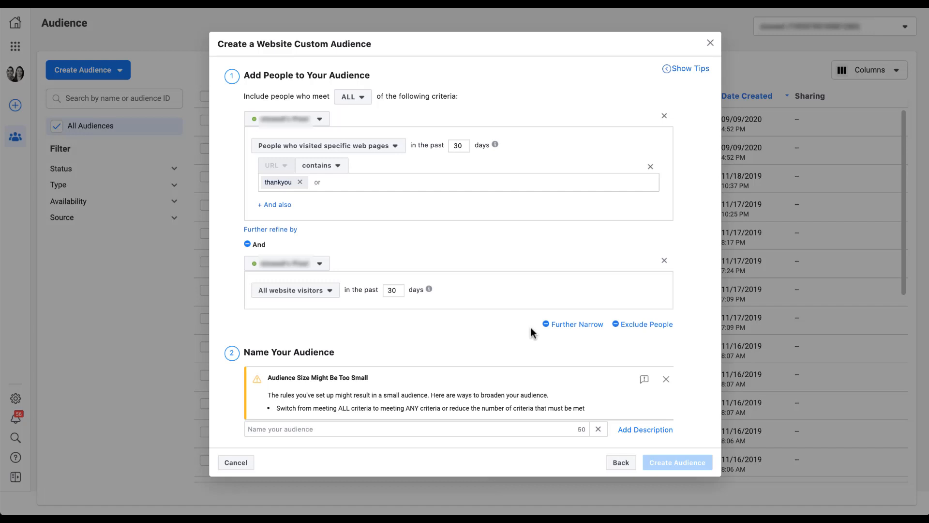
Switch the matching back to ANY and remove the second inclusion group of all website visitors.
left_click(352, 97)
left_click(359, 124)
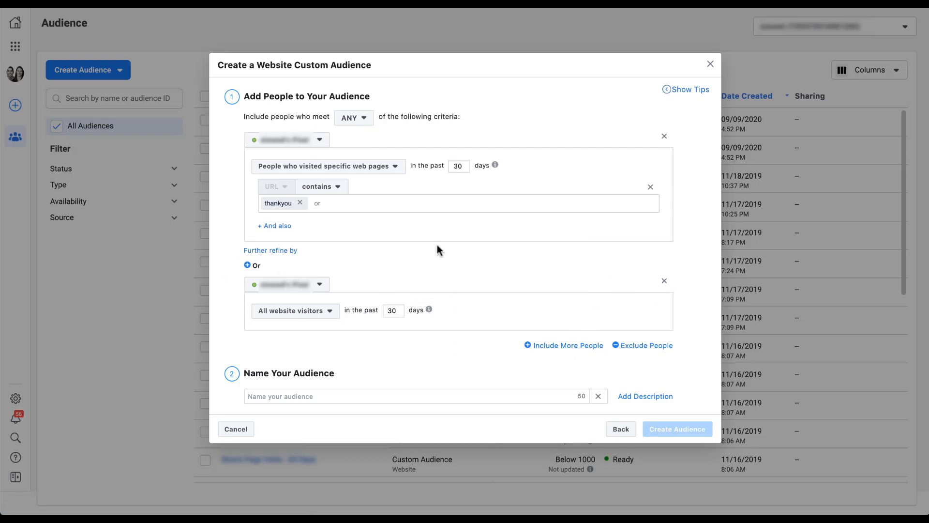
left_click(665, 283)
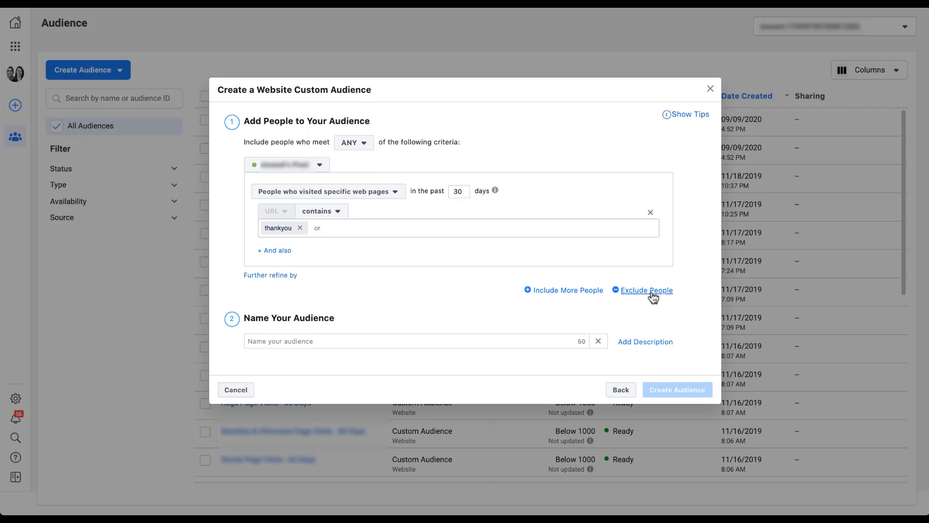
Add an exclusion group and change the inclusion criterion to All website visitors.
left_click(650, 292)
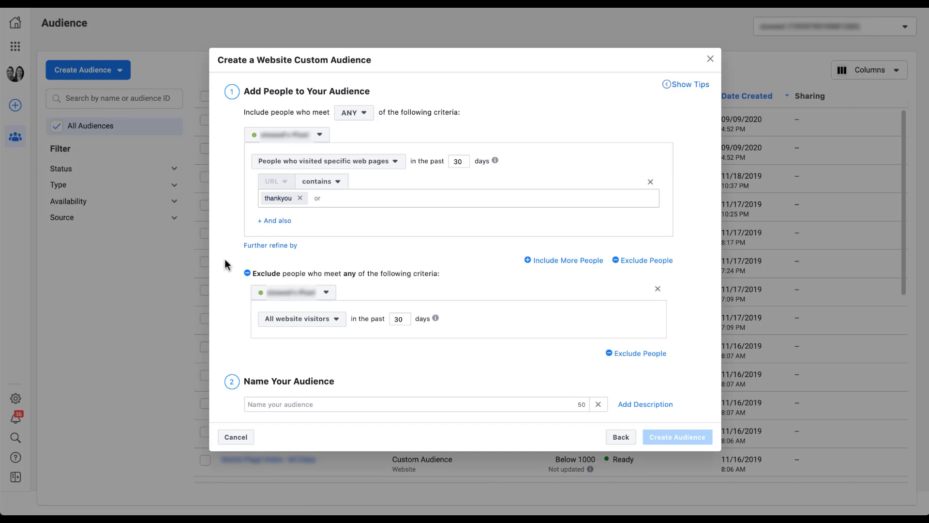
left_click(298, 165)
left_click(304, 200)
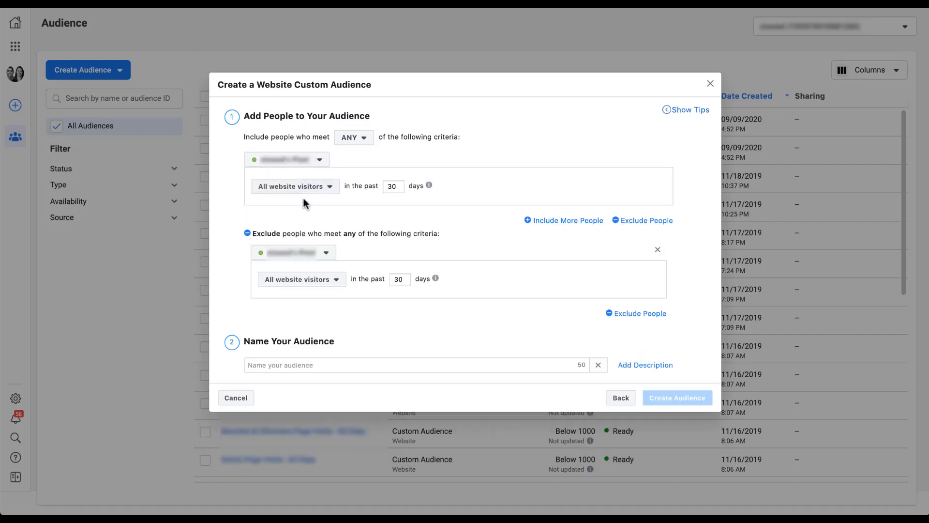
Set the exclusion to people who visited specific web pages with a URL containing thankyou.
left_click(285, 279)
left_click(311, 335)
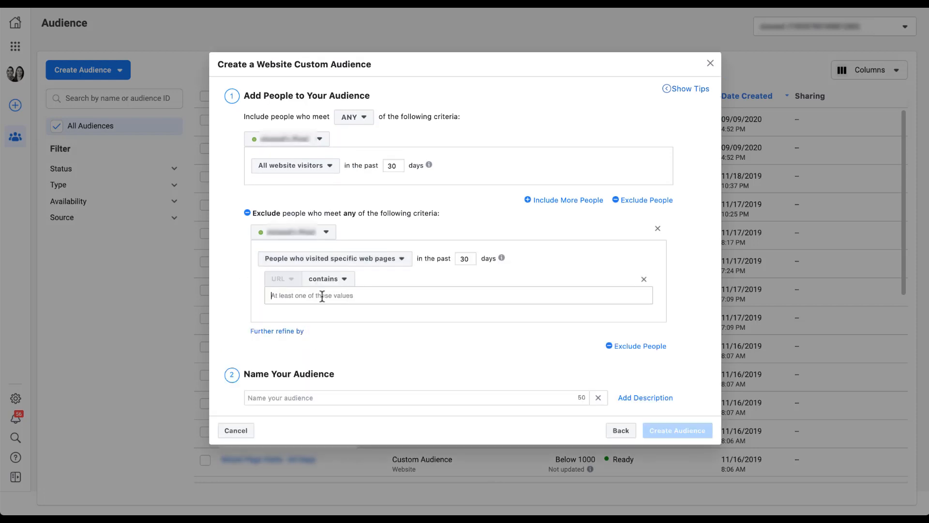
type("thankyou")
key("Return")
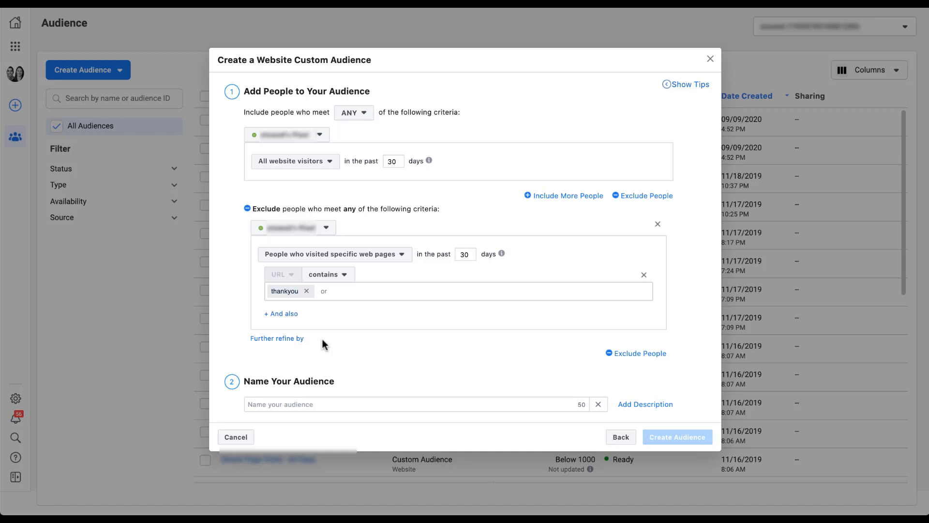
Return to the audience source selection, open the App activity audience setup and check its ANY/ALL matching options.
left_click(628, 437)
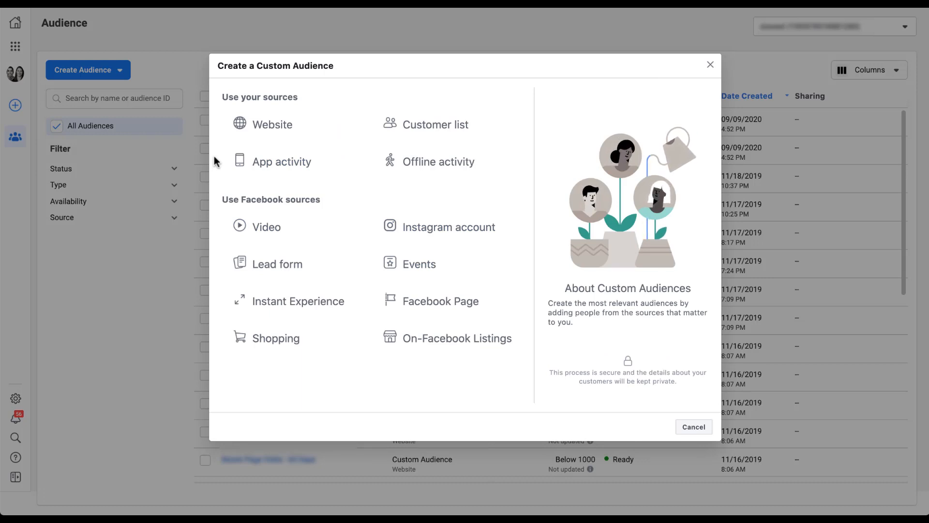
left_click(264, 175)
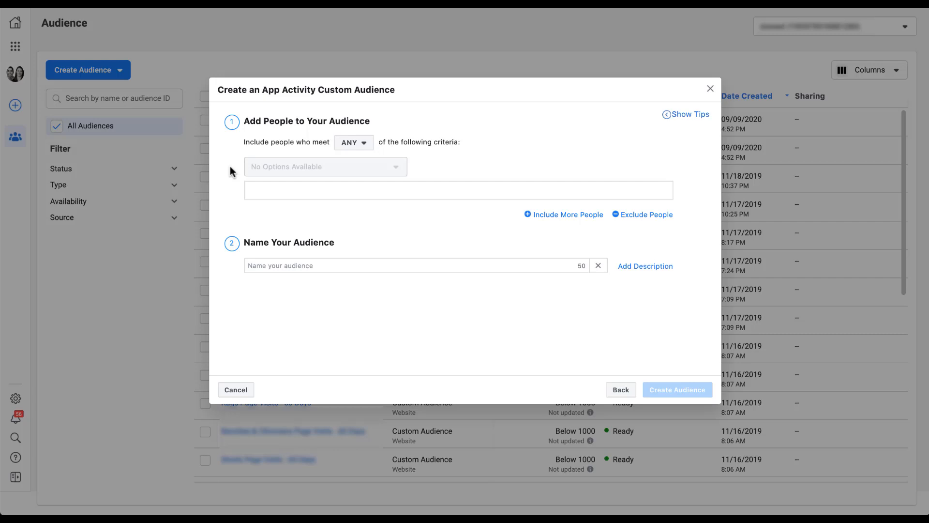
left_click(364, 145)
mouse_move(367, 150)
left_click(391, 122)
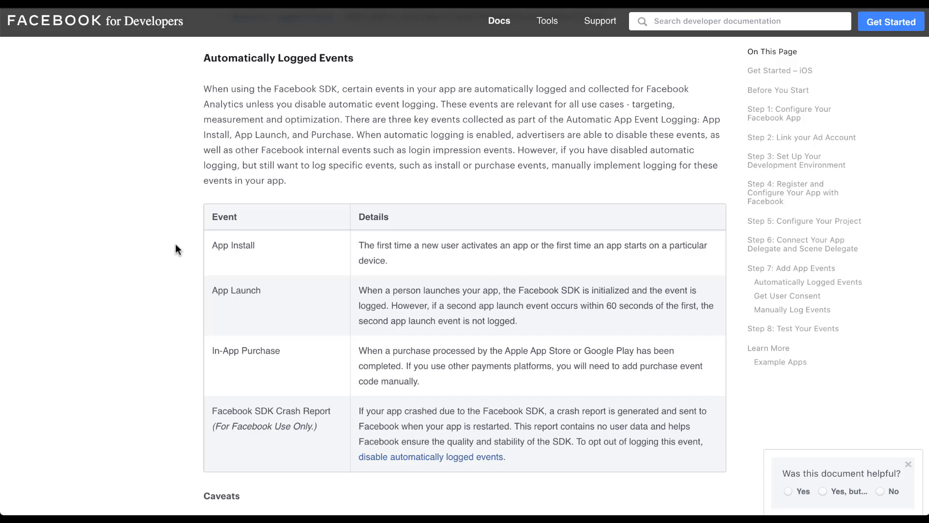
Read the Automatically Logged Events section and what follows it in the Facebook for Developers documentation.
scroll(176, 247, "down", 10)
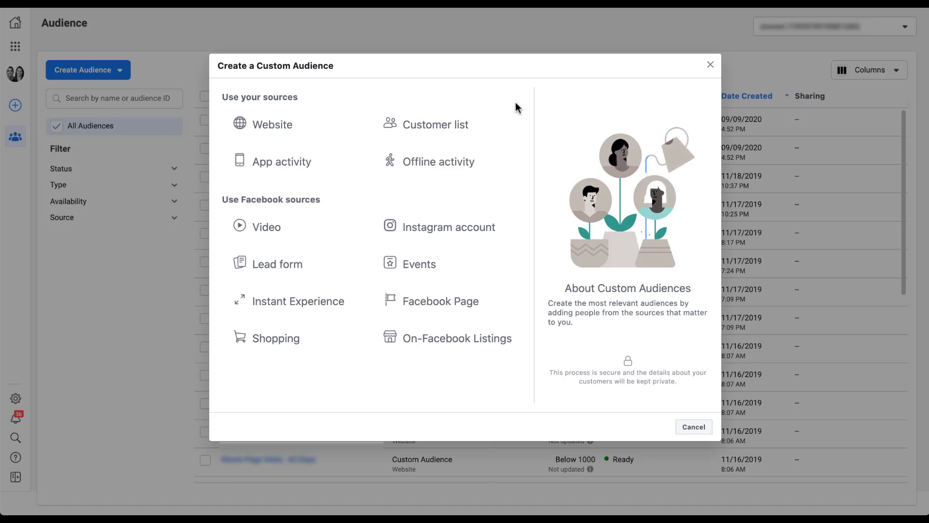
Start a custom audience from a customer list in the Audience manager.
left_click(488, 133)
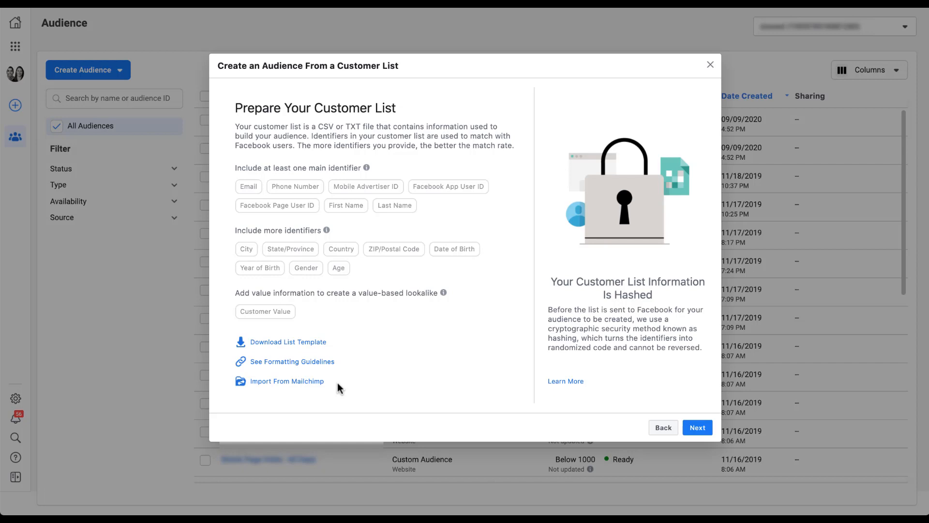
Continue the customer list setup without a customer value column and choose to add the list by copy and paste.
left_click(706, 427)
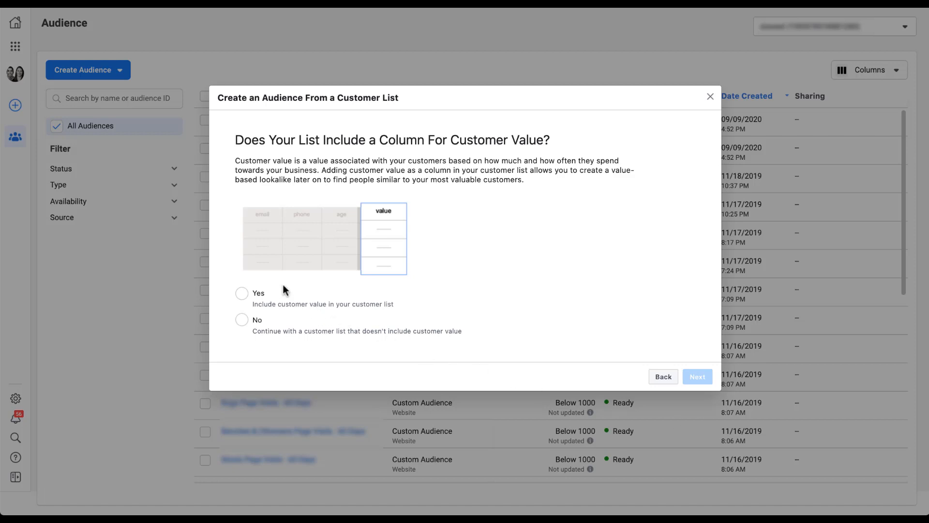
left_click(247, 321)
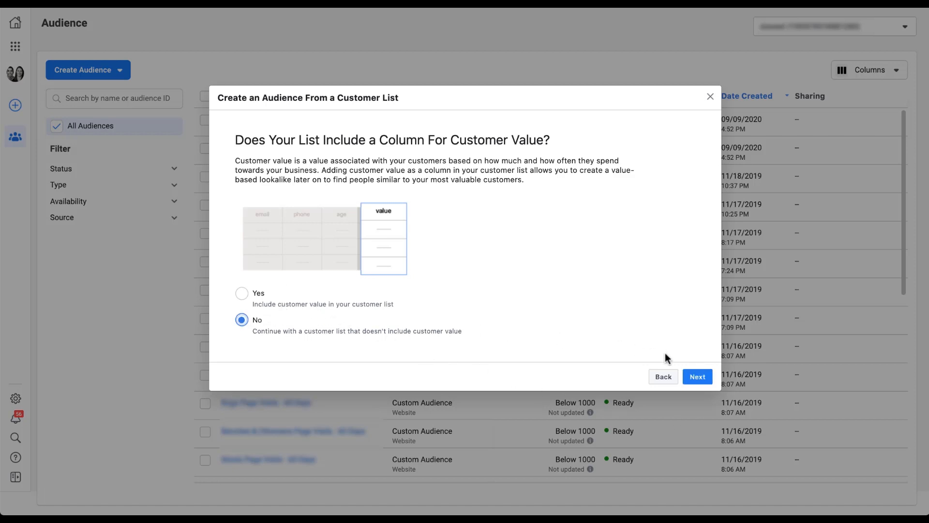
left_click(697, 373)
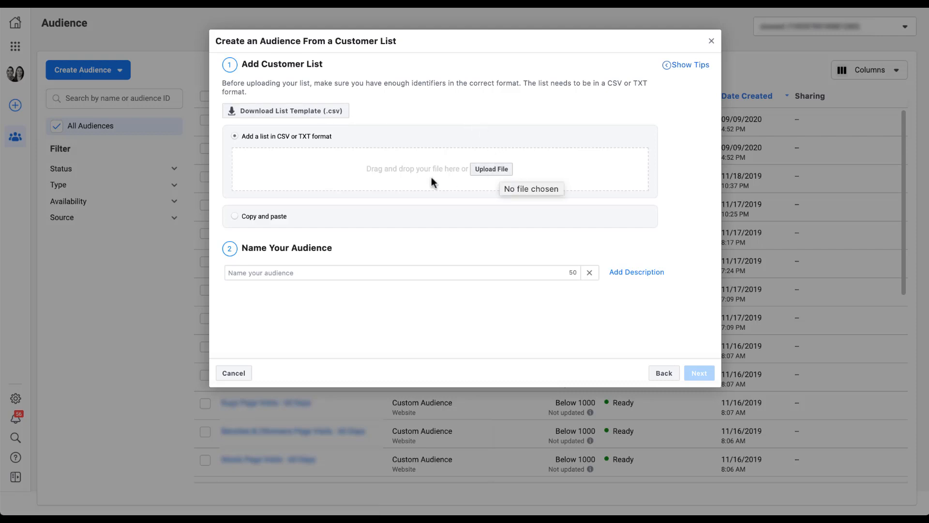
left_click(314, 222)
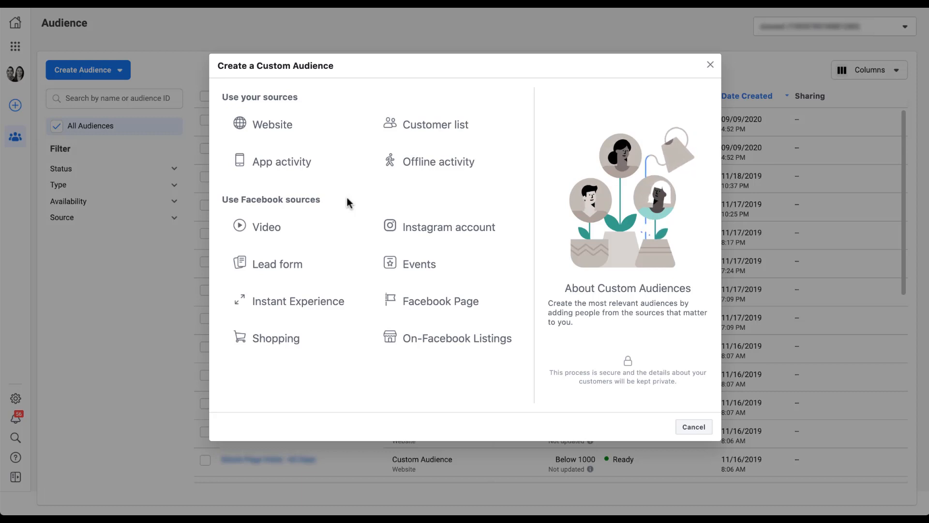
Start a video engagement custom audience of people who have watched 50% of the first video listed for the page.
left_click(334, 233)
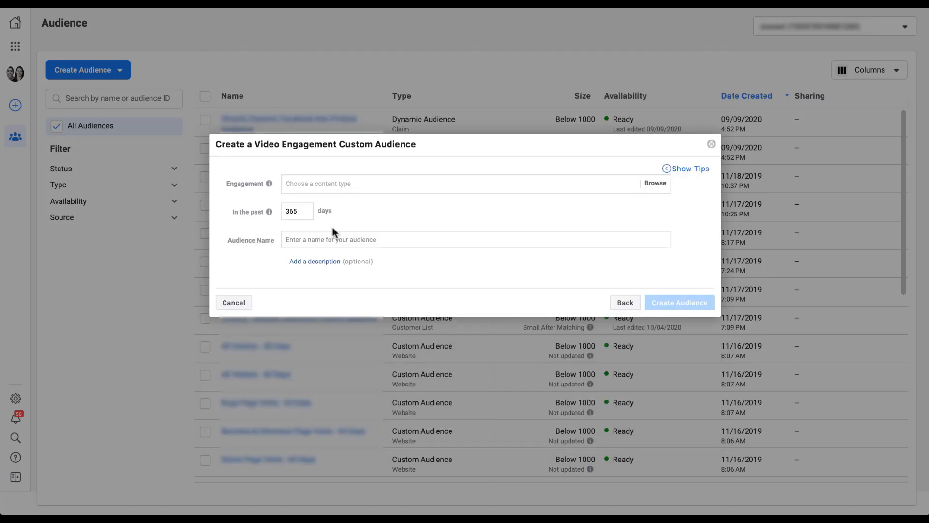
left_click(379, 185)
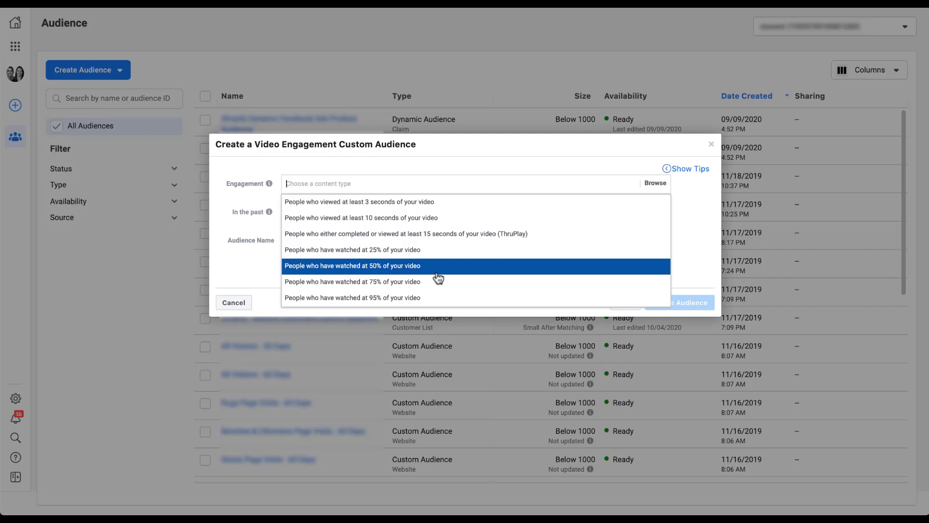
left_click(436, 272)
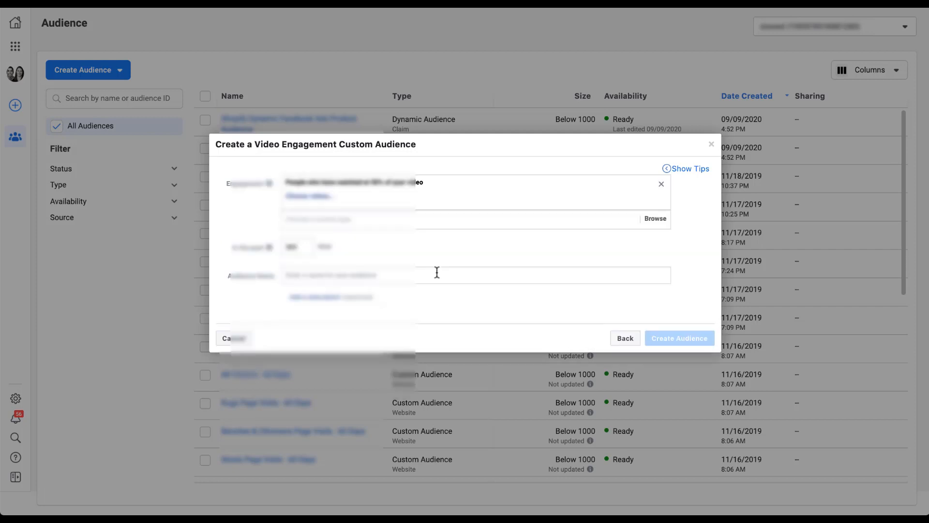
left_click(304, 203)
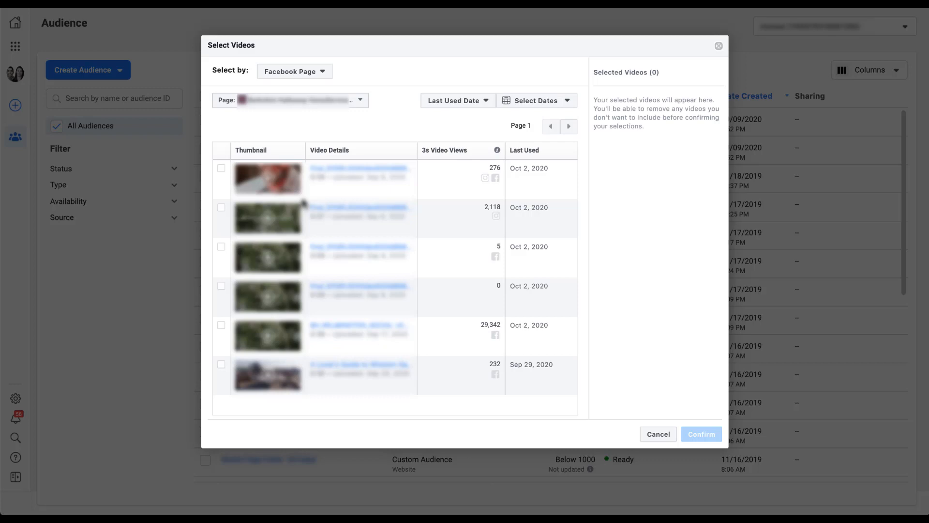
left_click(221, 168)
left_click(703, 435)
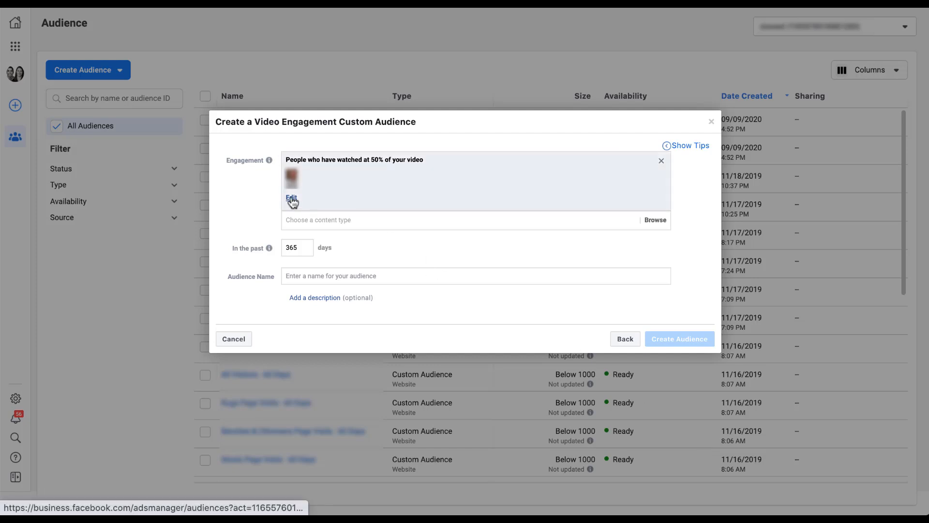
Try adding people who viewed at least 10 seconds of your video as a second criterion and check the other content types.
left_click(343, 220)
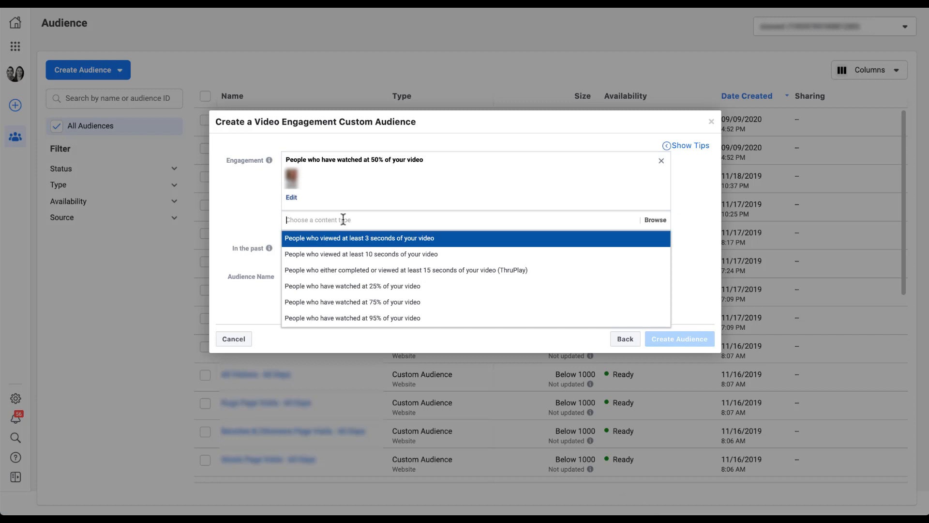
left_click(337, 255)
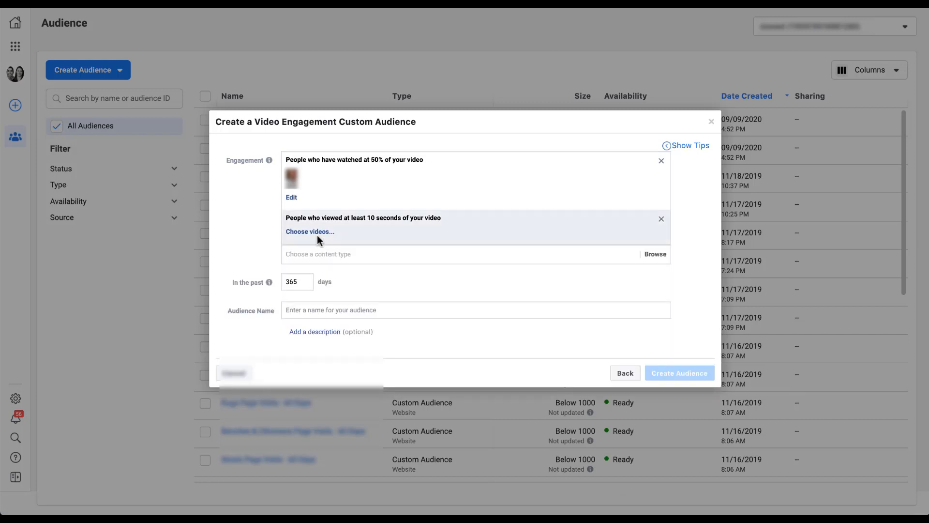
left_click(317, 233)
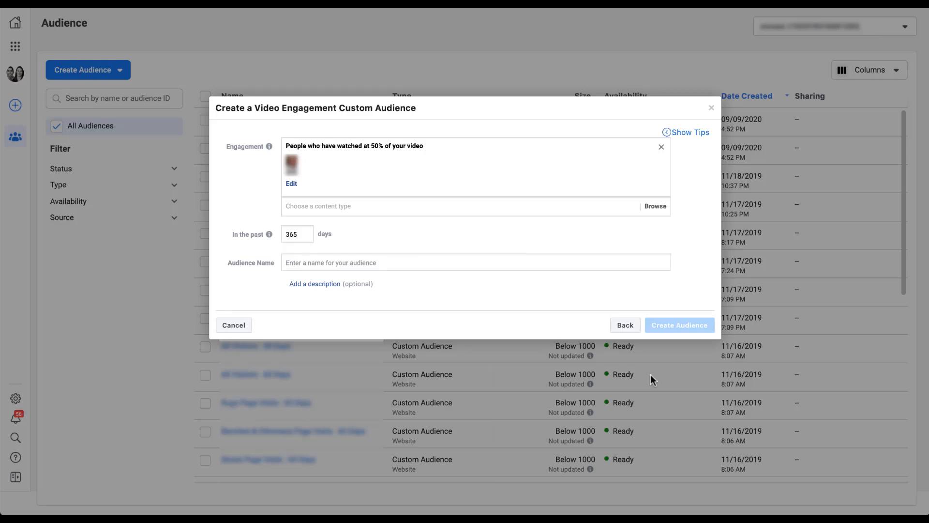
left_click(477, 207)
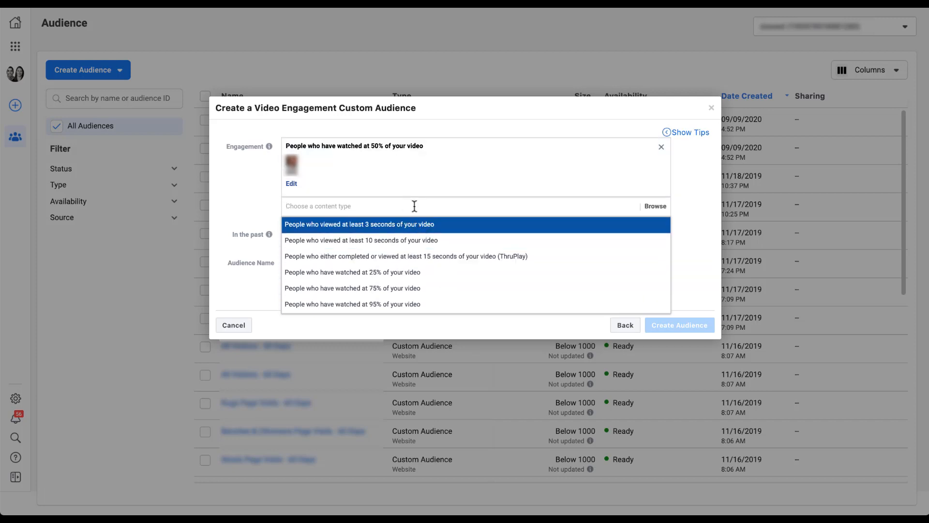
left_click(256, 186)
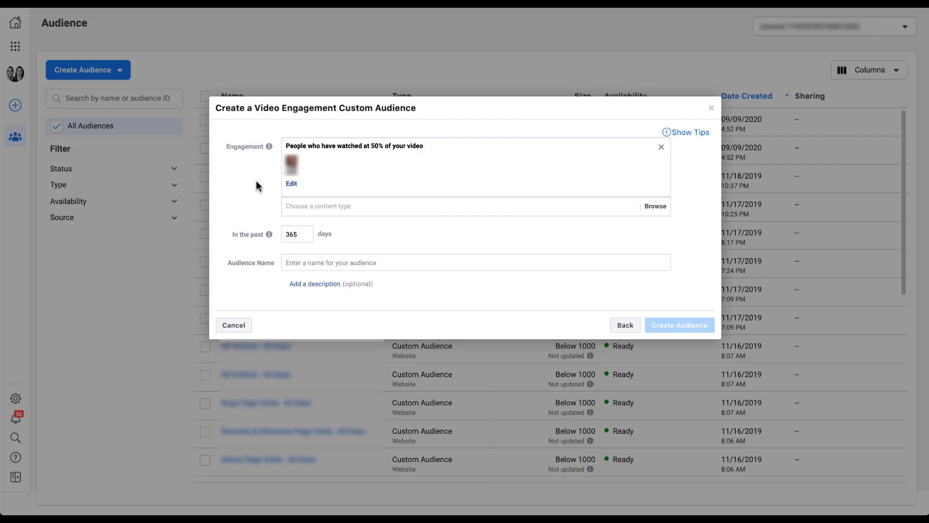
Edit the video selection of the 50% watched criterion to include the fourth listed video as well.
left_click(292, 185)
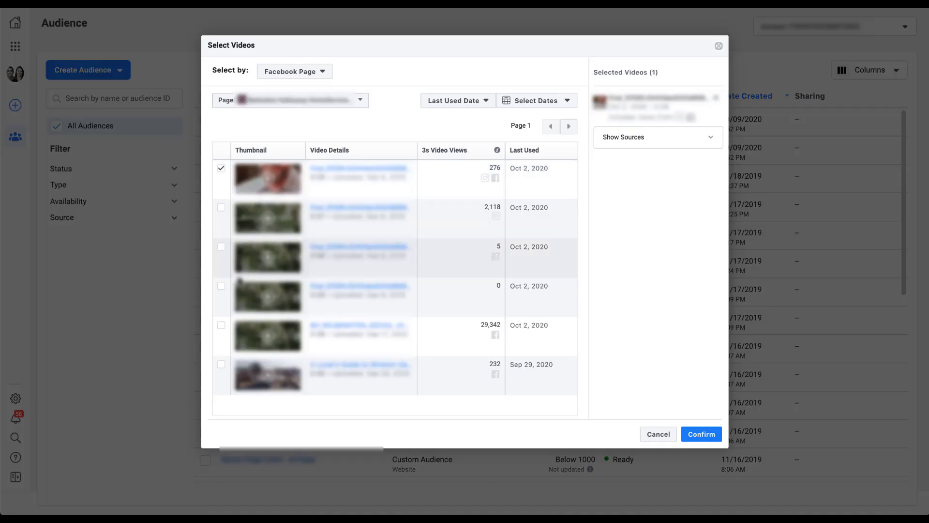
left_click(221, 286)
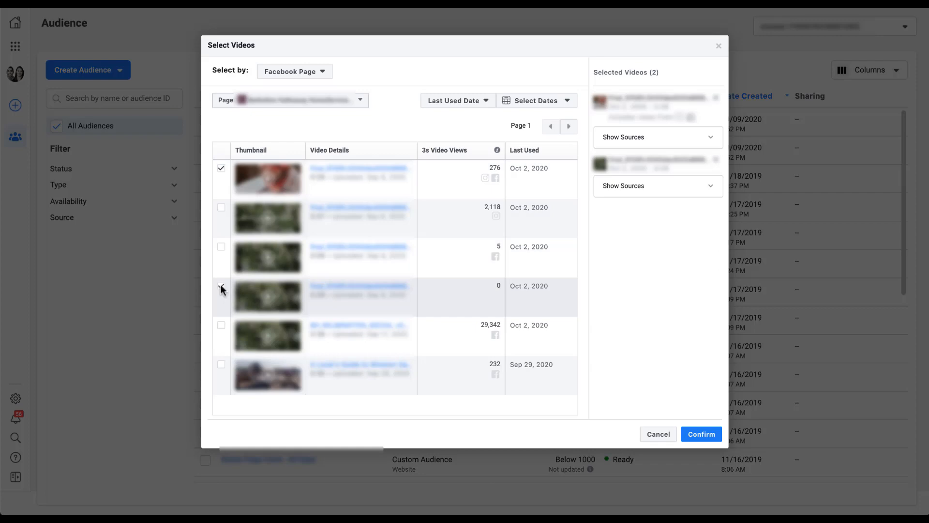
left_click(701, 433)
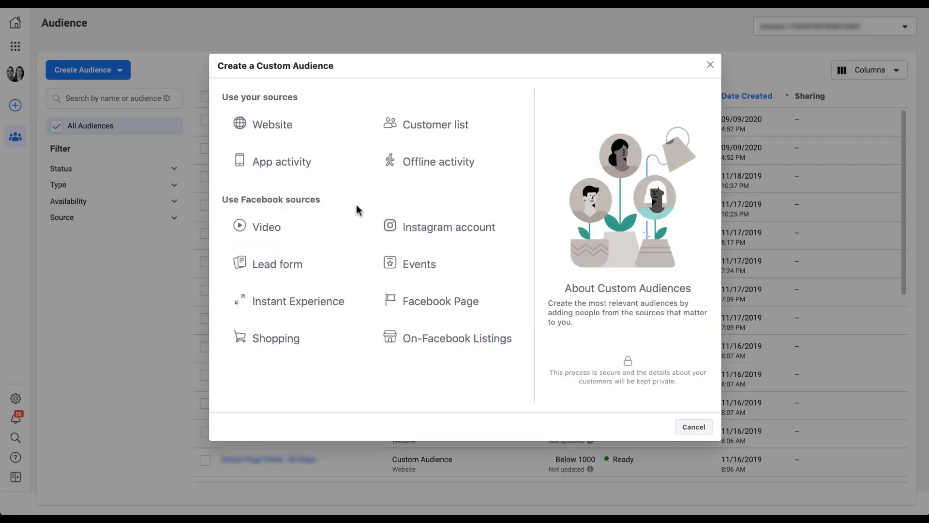
Open the Lead form audience setup and check its ANY/ALL matching options.
left_click(346, 276)
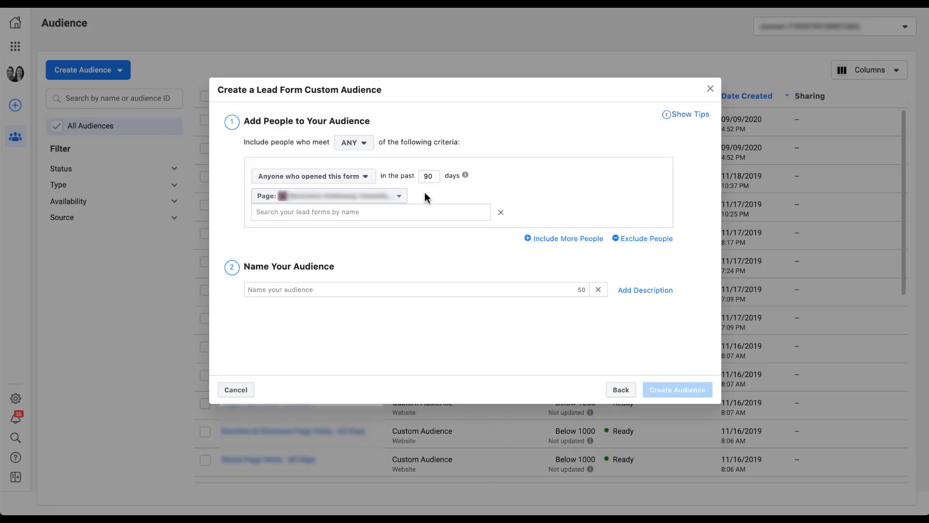
left_click(368, 144)
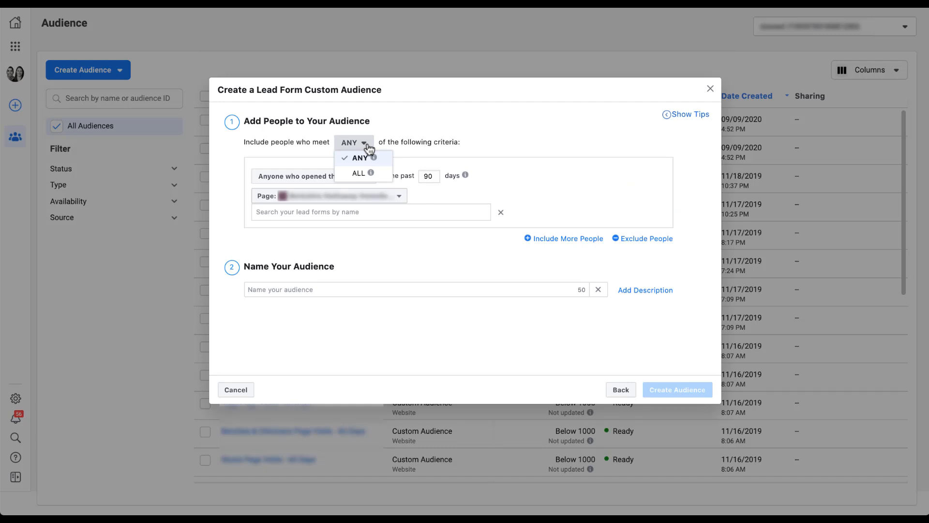
left_click(367, 144)
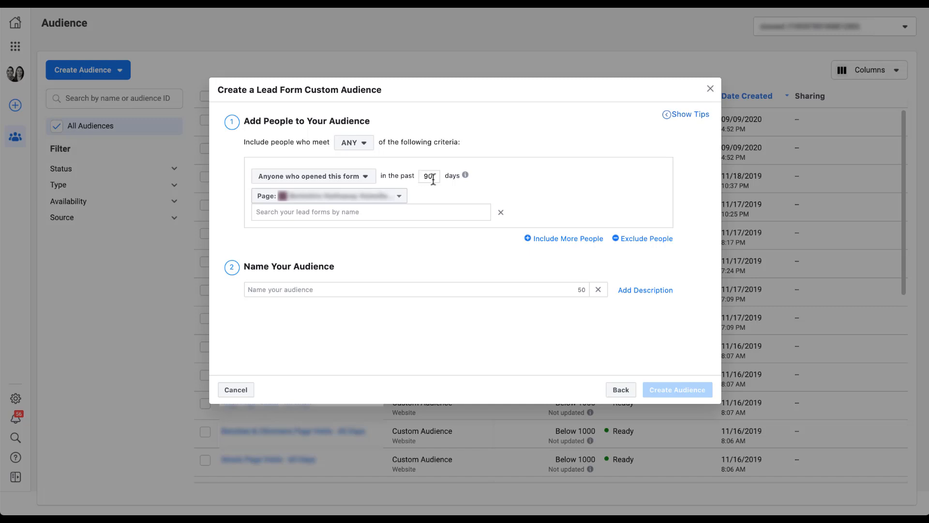
Include the first two lead forms in the audience and check the options for people who opened or submitted the form.
left_click(364, 210)
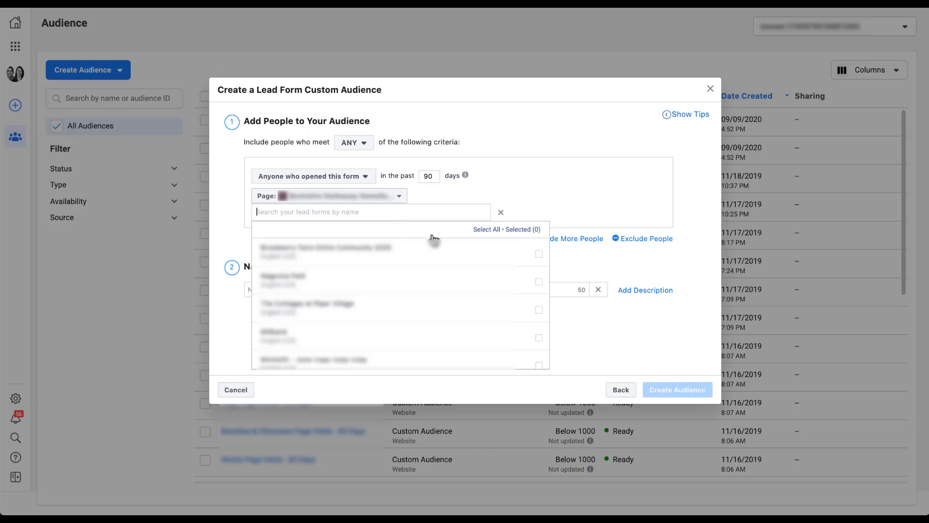
left_click(540, 257)
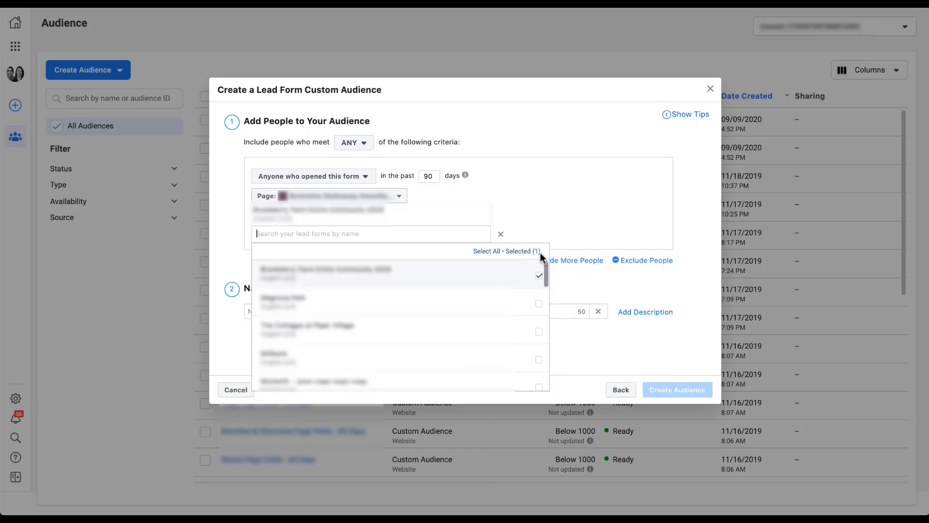
left_click(540, 302)
left_click(521, 228)
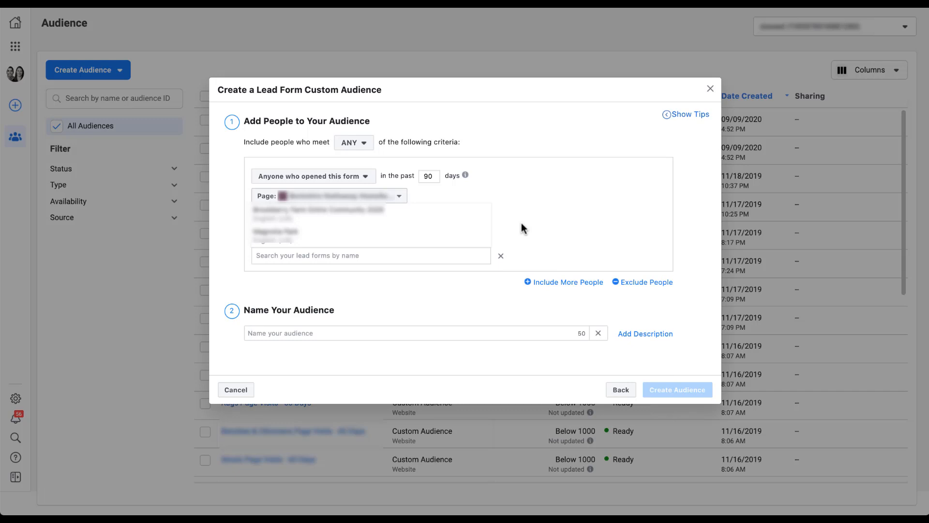
left_click(367, 179)
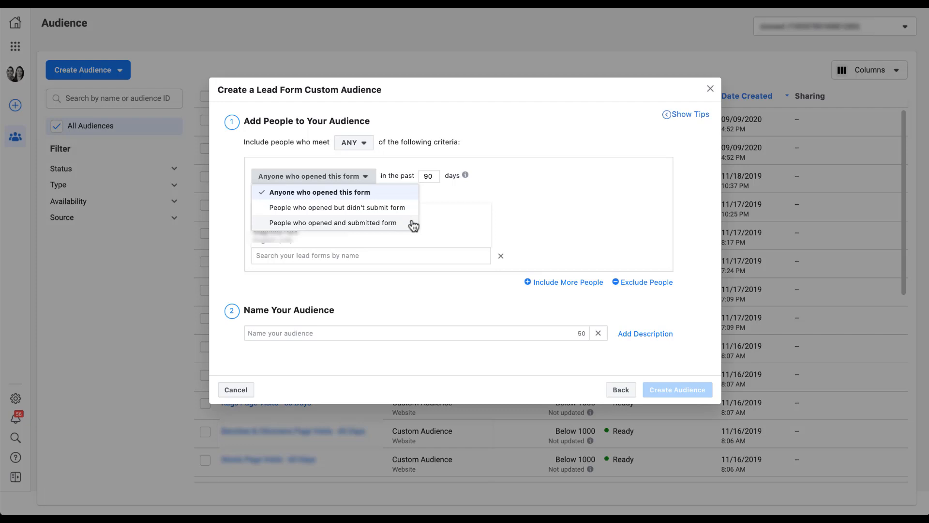
left_click(483, 184)
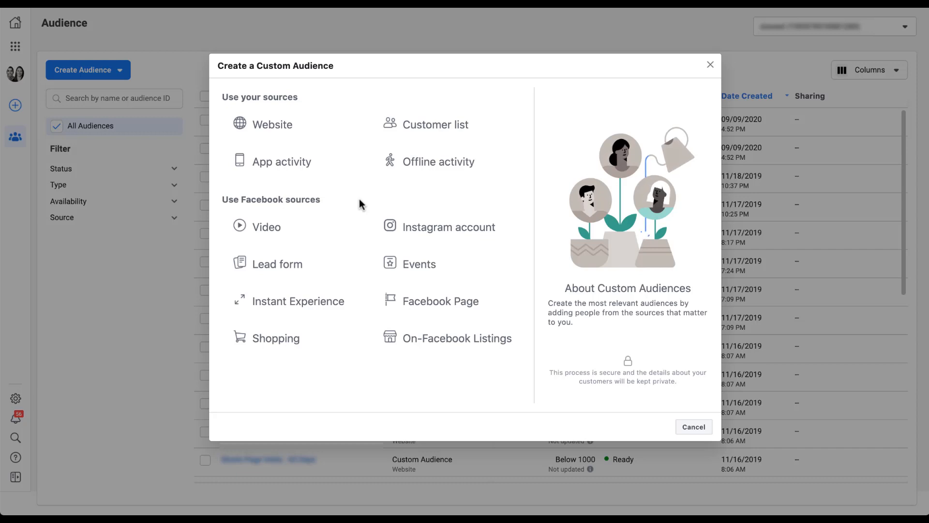
Start an Instant Experience custom audience, check its engagement options and select the experience OUR BIGGEST LAUNCH YET. IT'S TRUE.
left_click(353, 315)
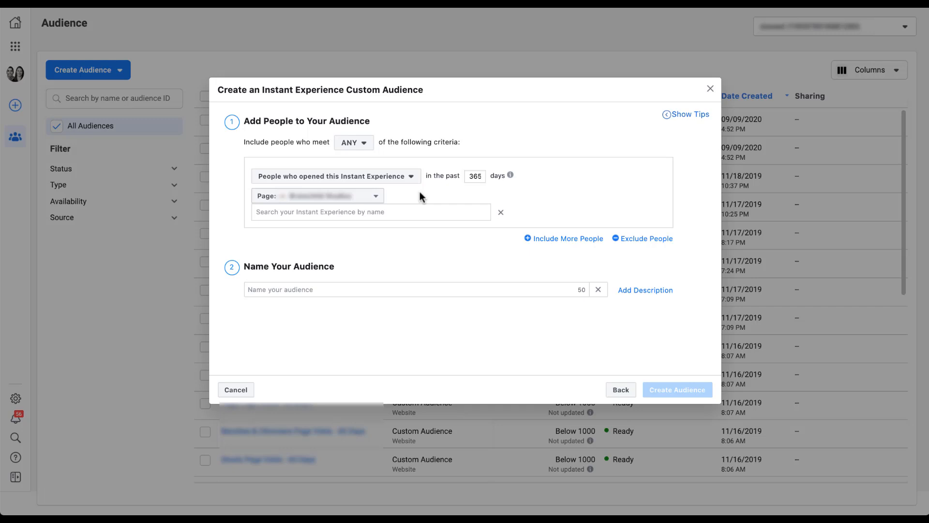
left_click(411, 177)
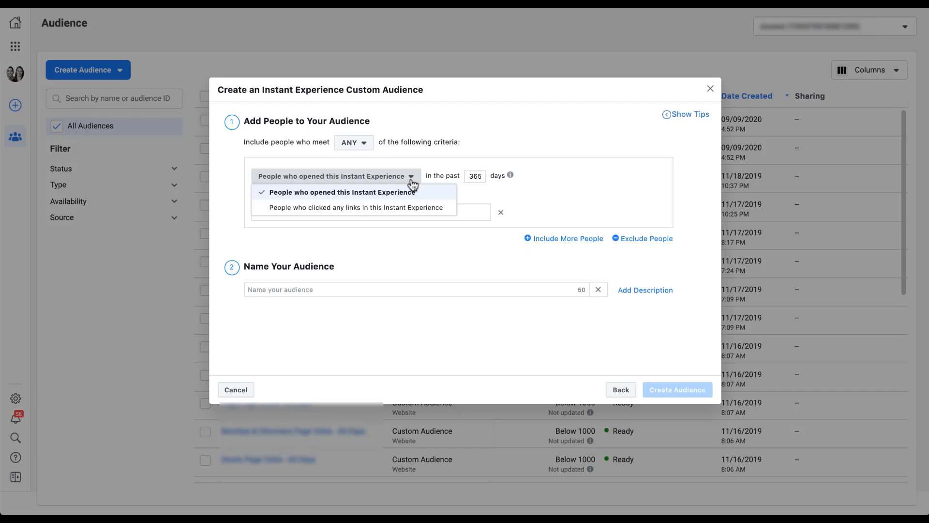
left_click(475, 190)
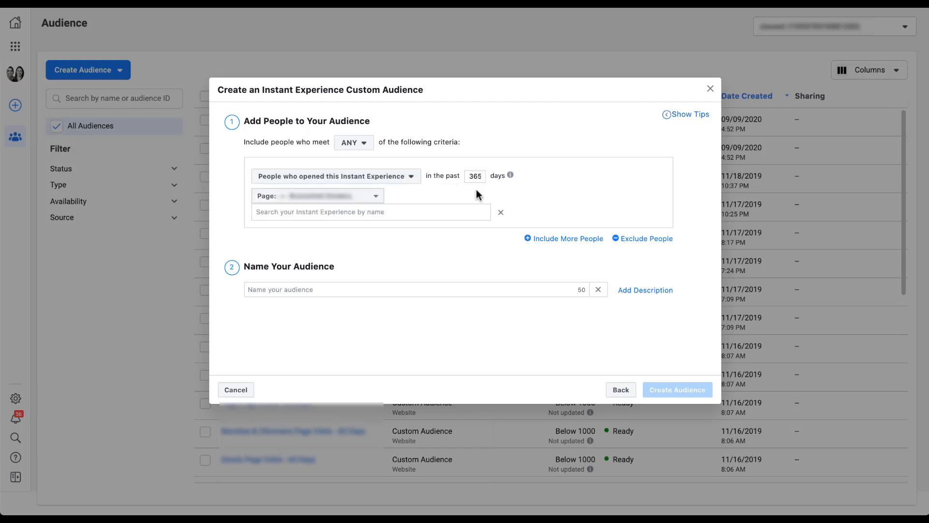
left_click(430, 210)
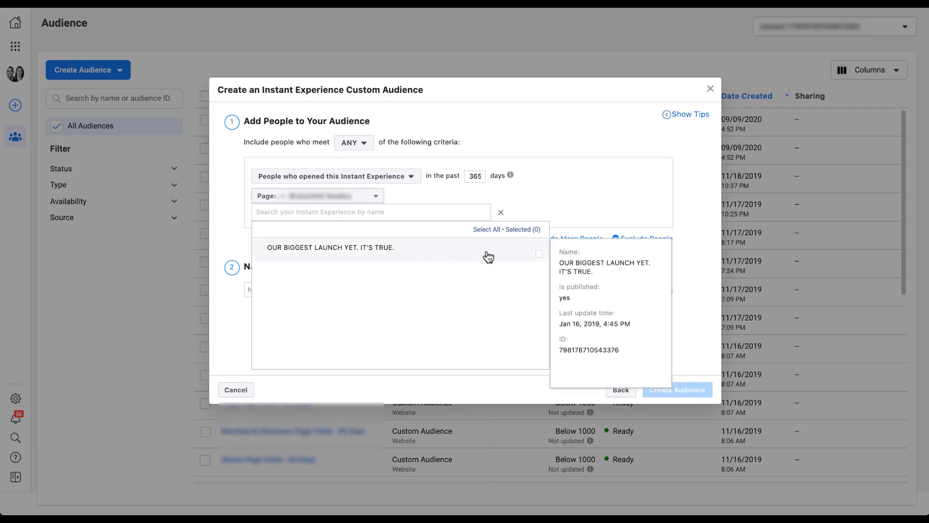
left_click(538, 254)
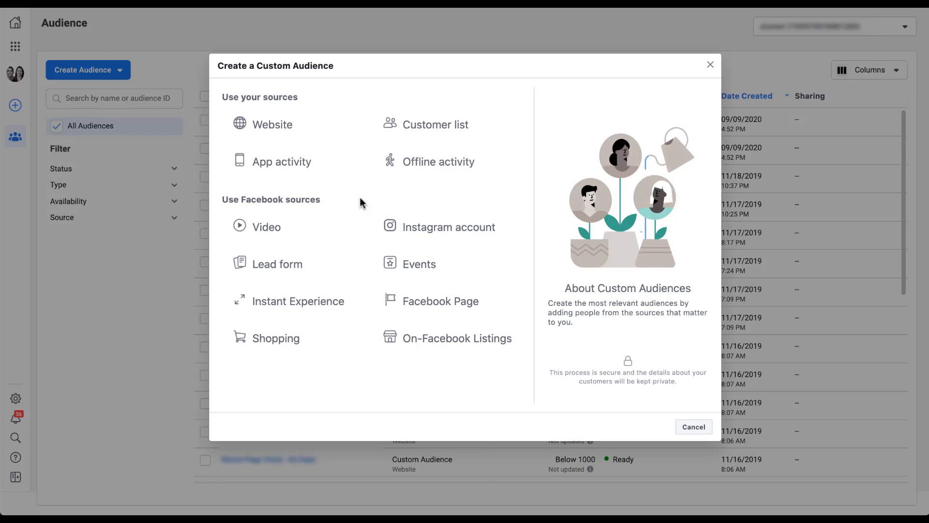
Start an Events custom audience and check its options for how people responded to or engaged with events.
left_click(419, 264)
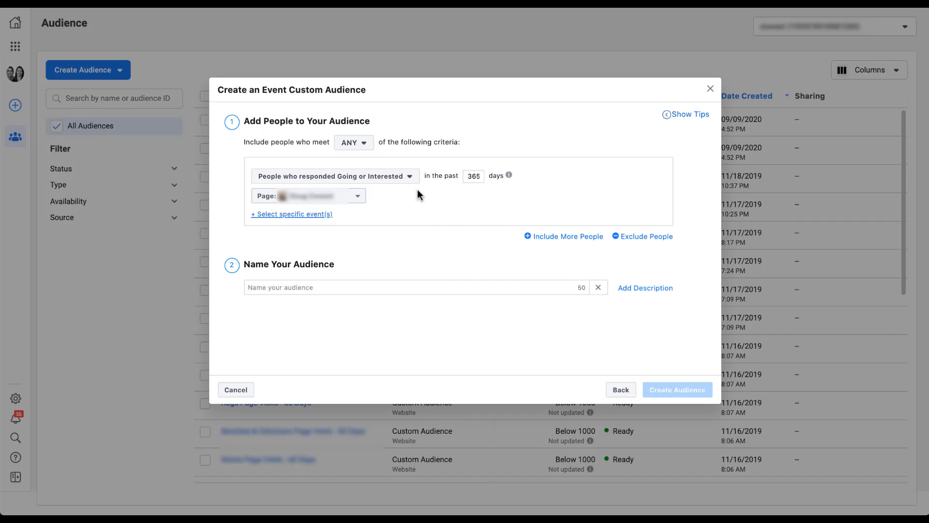
left_click(412, 179)
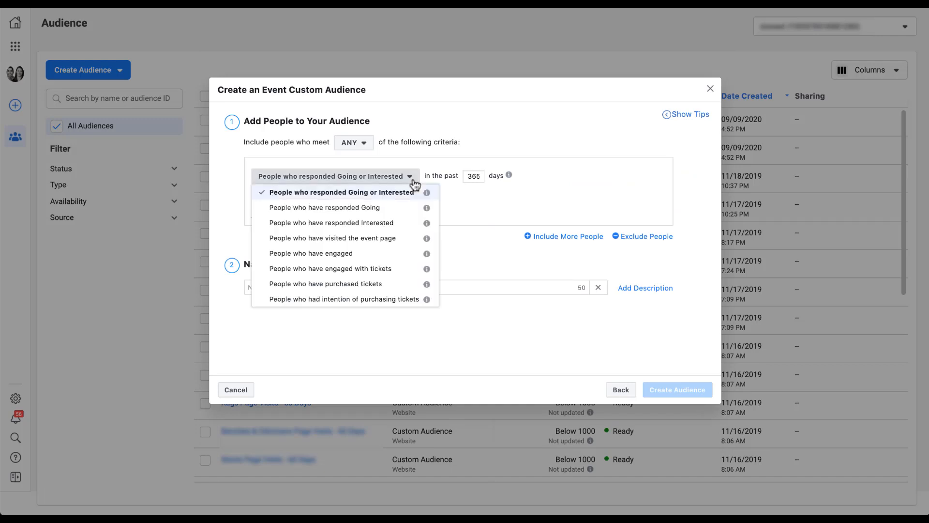
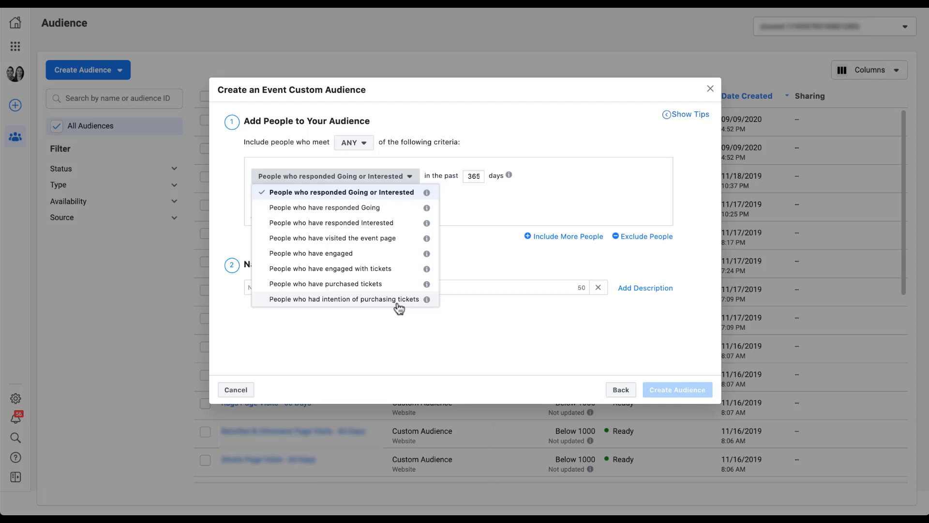
left_click(472, 202)
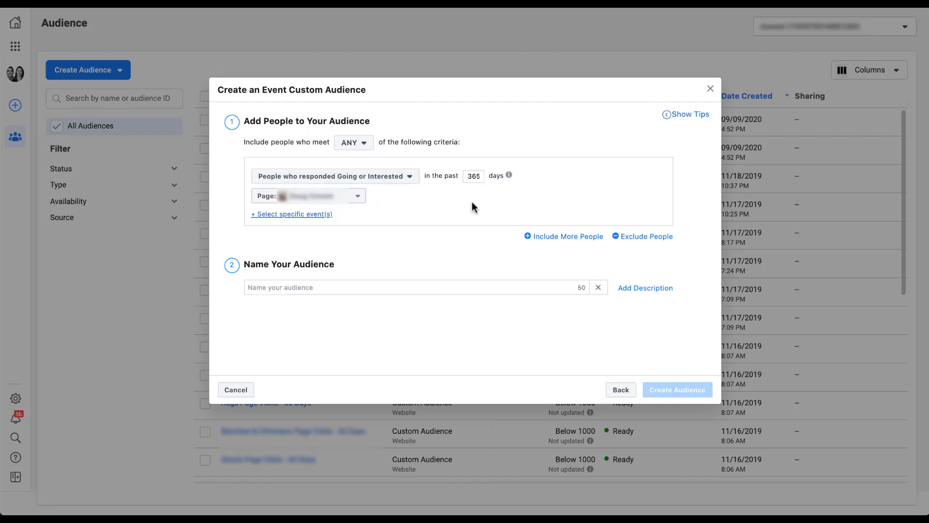
Limit the event audience to the first three listed events and review the engagement criteria again.
left_click(321, 216)
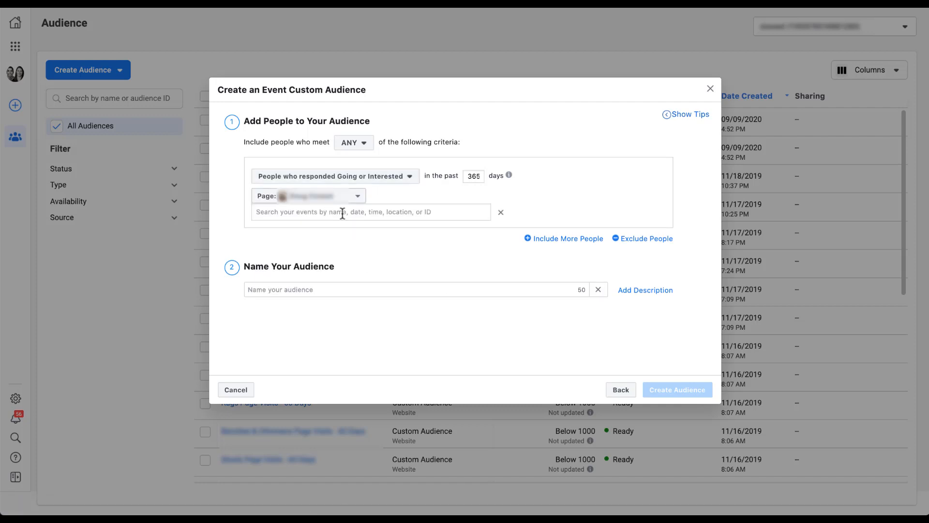
left_click(342, 212)
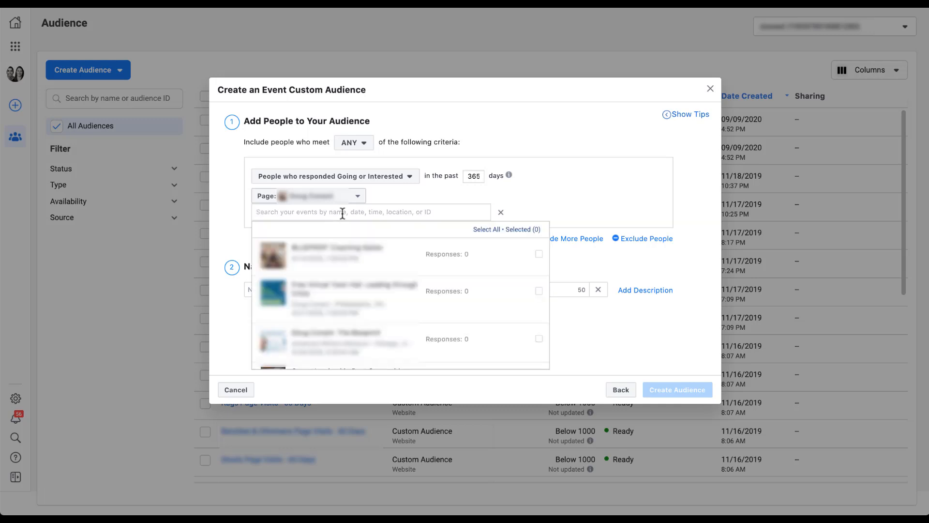
left_click(539, 254)
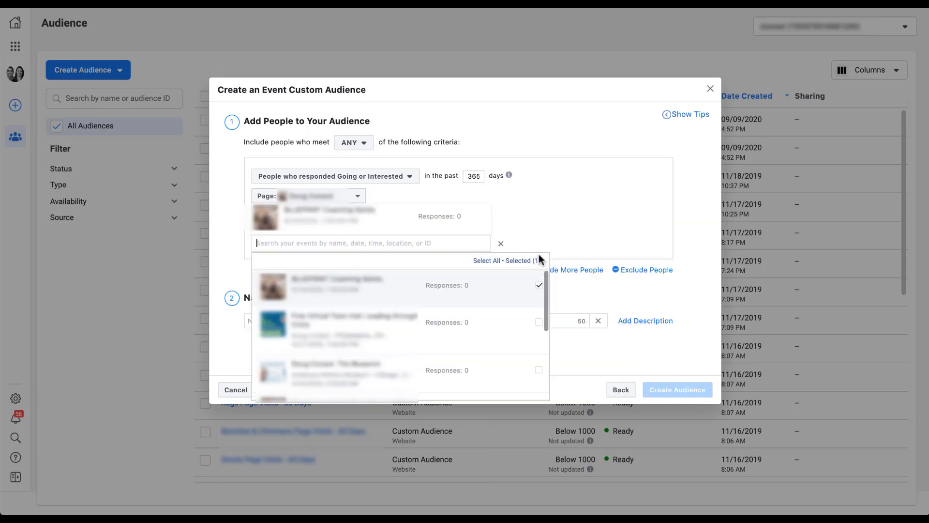
left_click(537, 321)
left_click(537, 415)
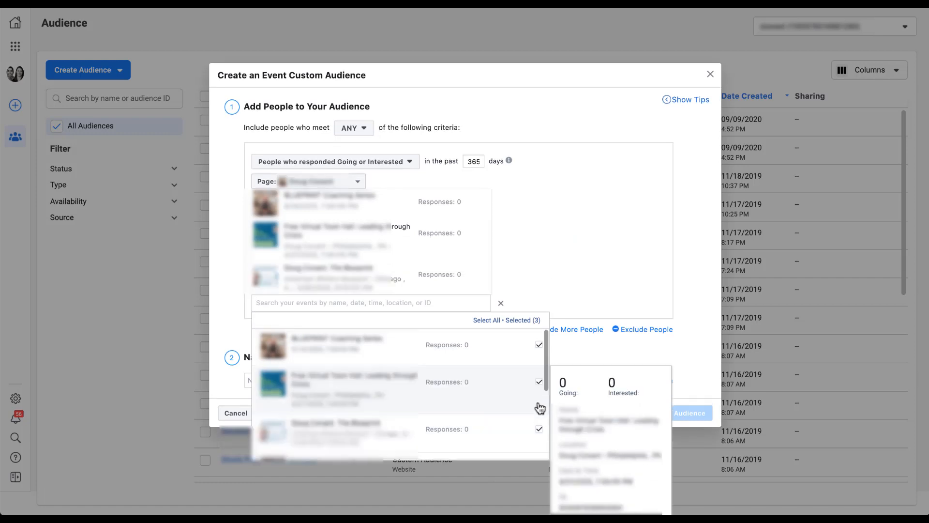
left_click(529, 257)
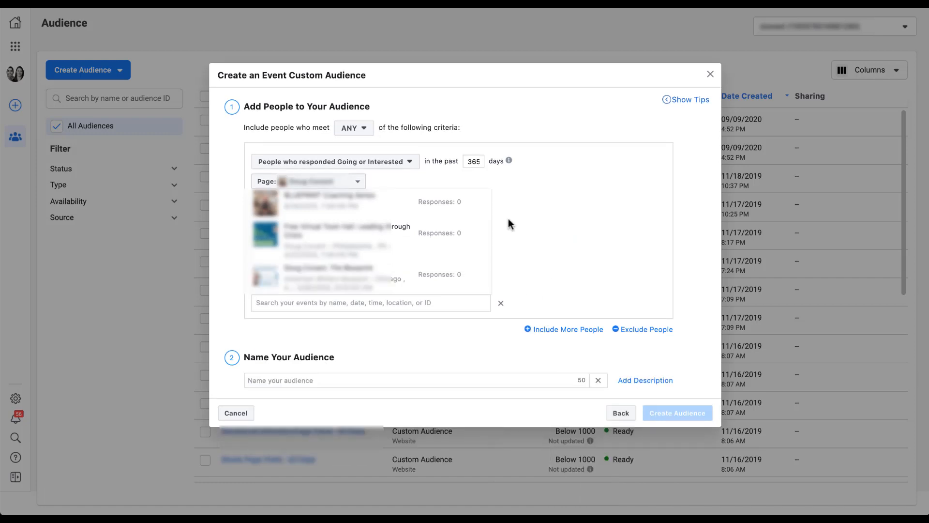
left_click(412, 163)
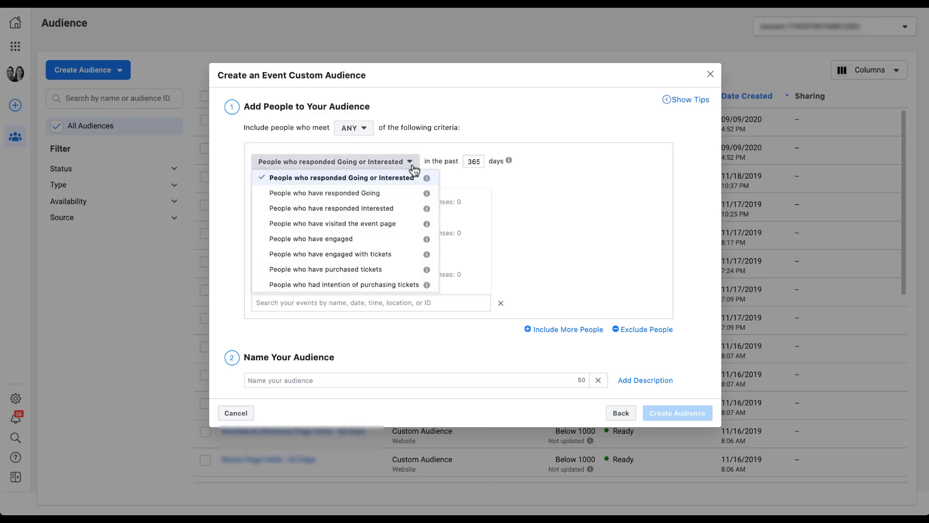
left_click(413, 167)
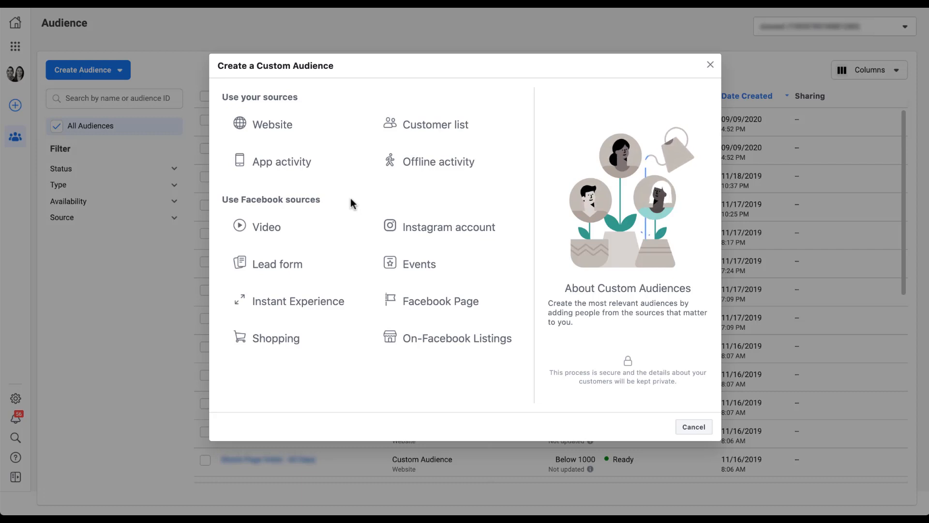
Review the engagement criteria offered for a Facebook Page custom audience and for an Instagram account custom audience.
left_click(425, 302)
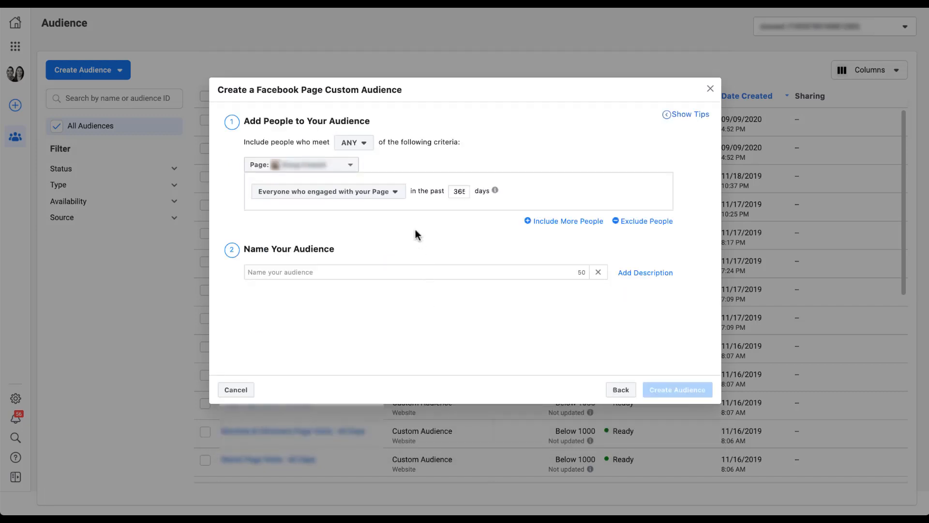
left_click(400, 199)
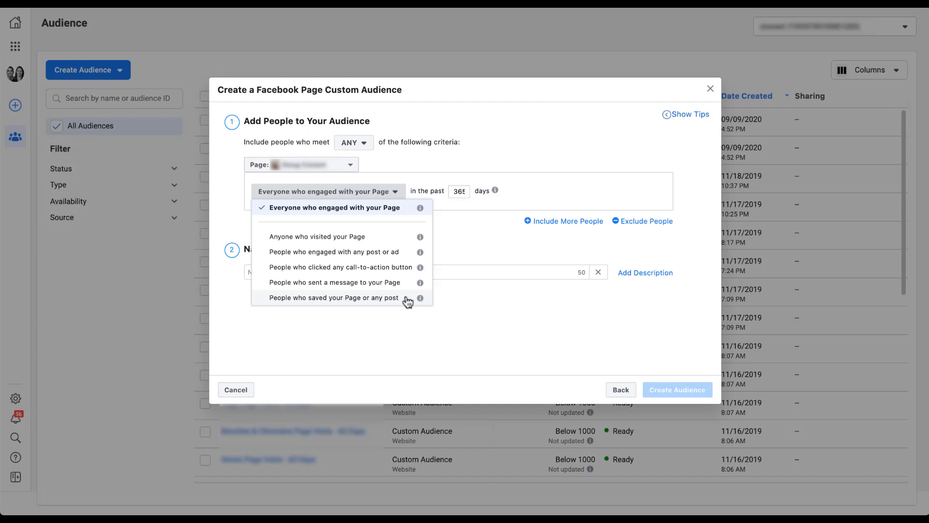
mouse_move(421, 210)
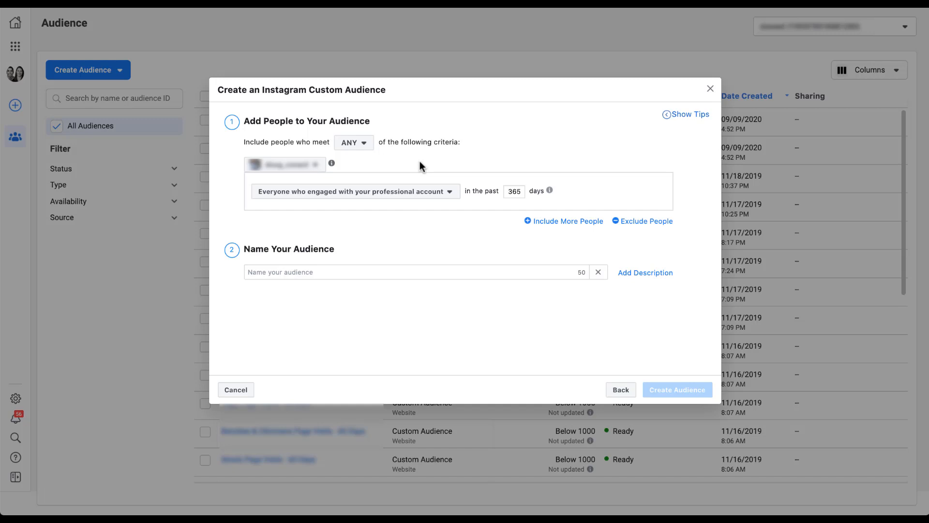
left_click(451, 193)
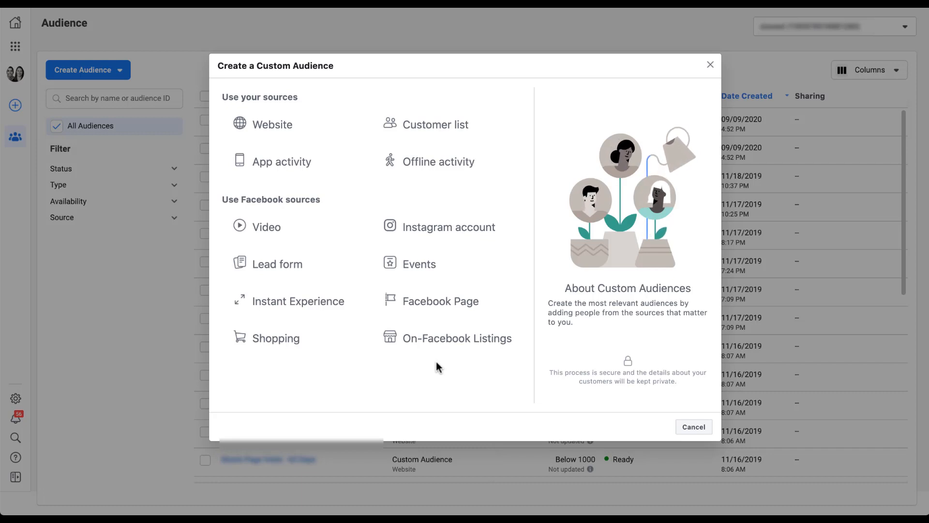
Start a Shopping custom audience and examine its source choices, product interaction criteria and their descriptions.
left_click(330, 350)
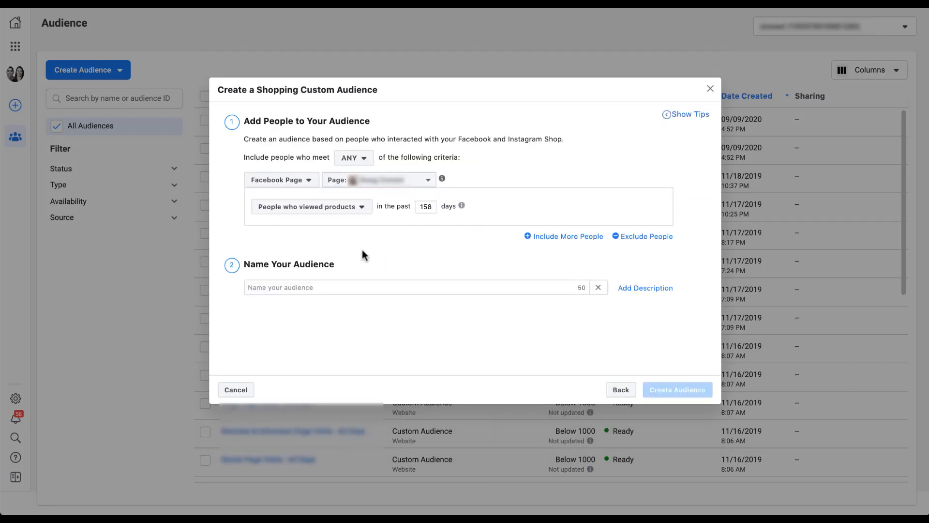
left_click(314, 182)
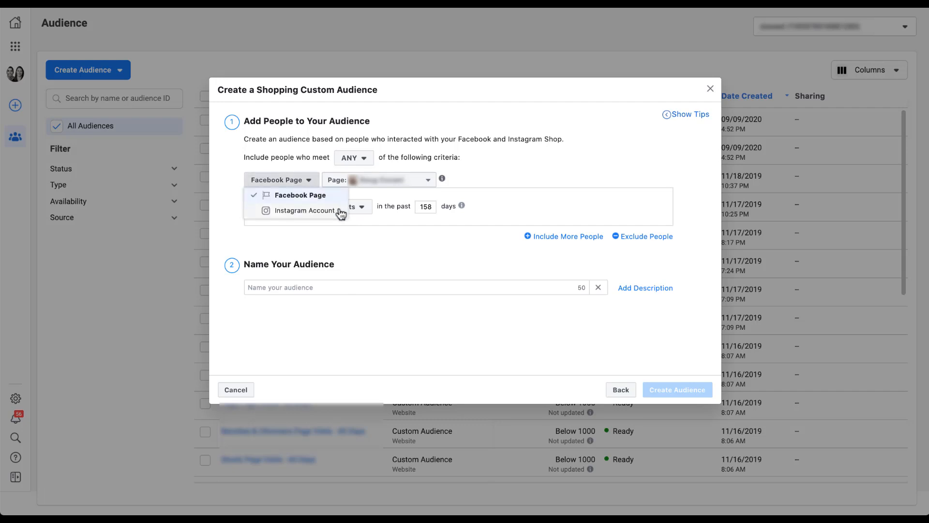
left_click(376, 230)
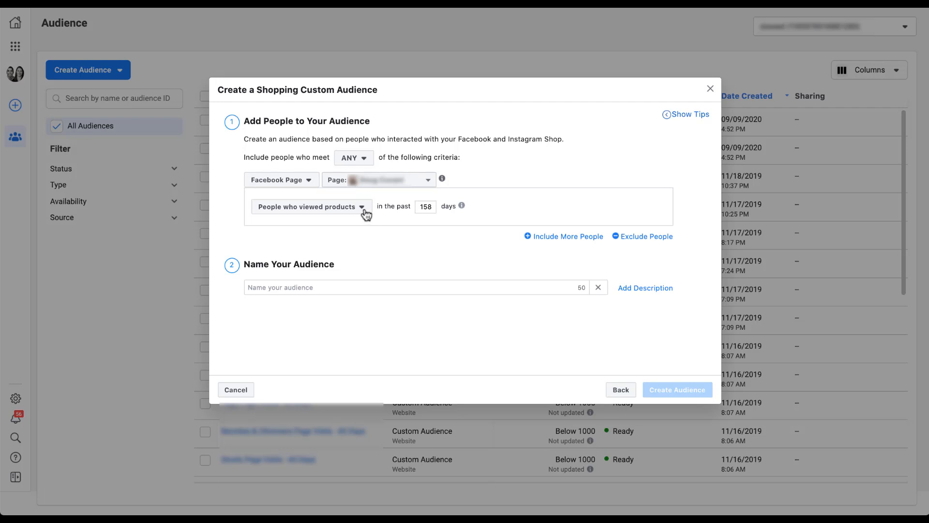
left_click(366, 213)
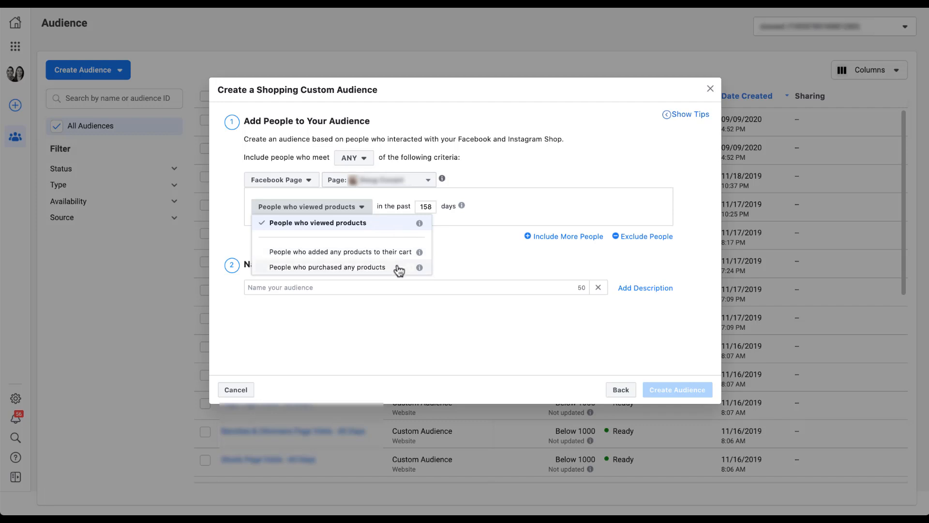
mouse_move(419, 227)
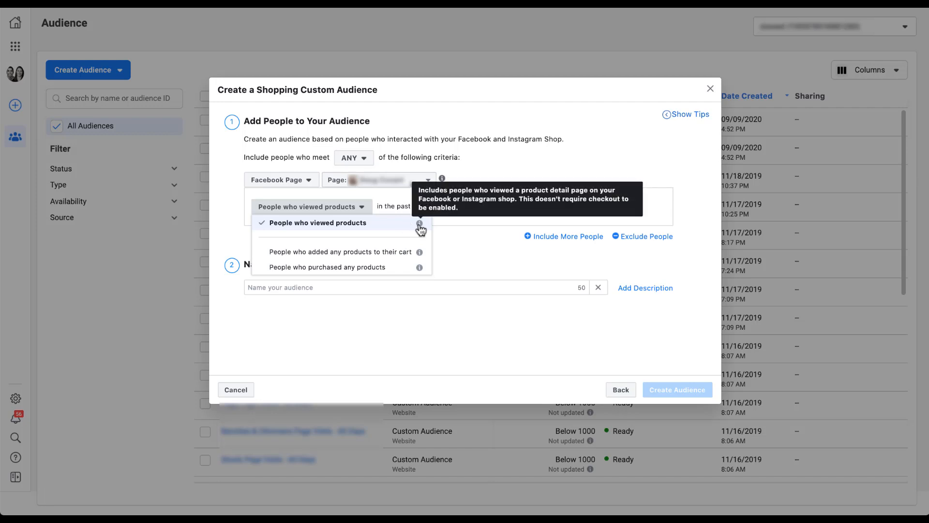
mouse_move(420, 254)
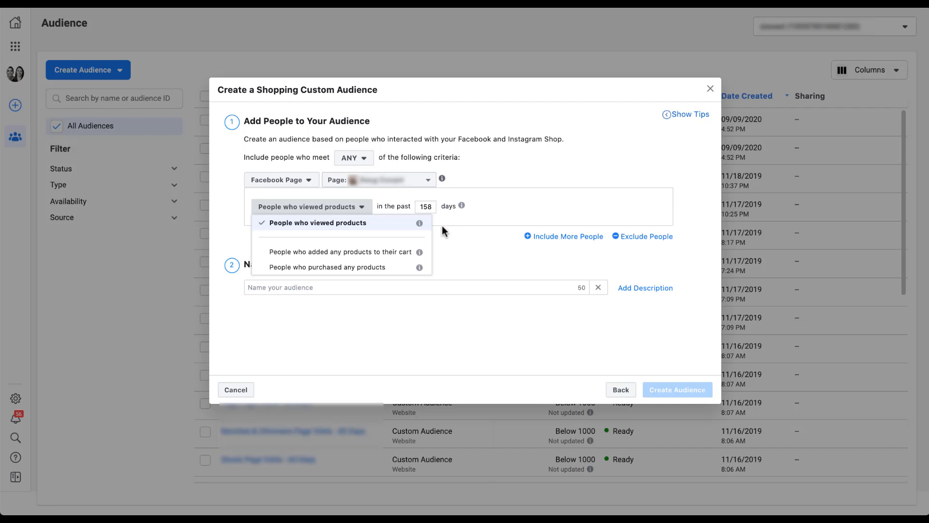
Switch the shopping criterion to People who added any products to their cart, followed by People who purchased any products.
left_click(382, 251)
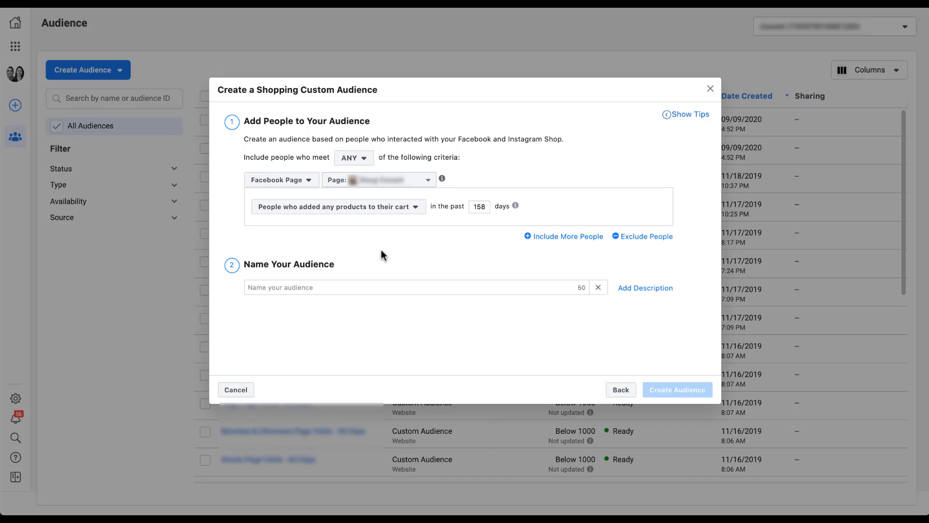
left_click(415, 209)
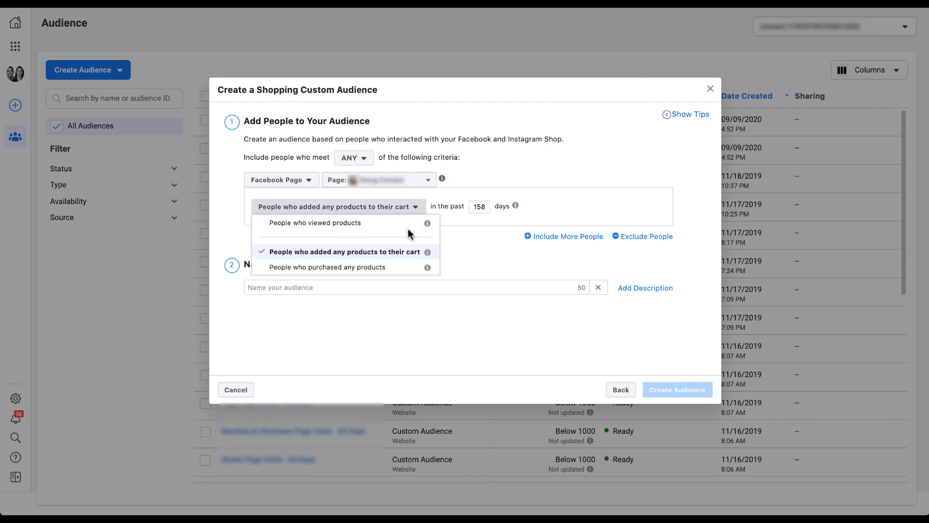
left_click(399, 267)
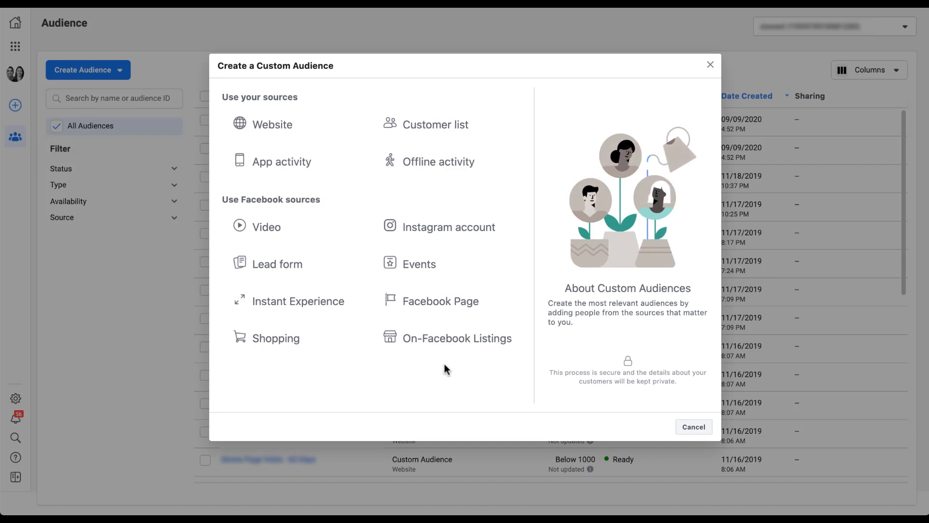
Start an On-Facebook Listings custom audience and check its criteria for people who viewed or messaged about catalog products.
left_click(453, 346)
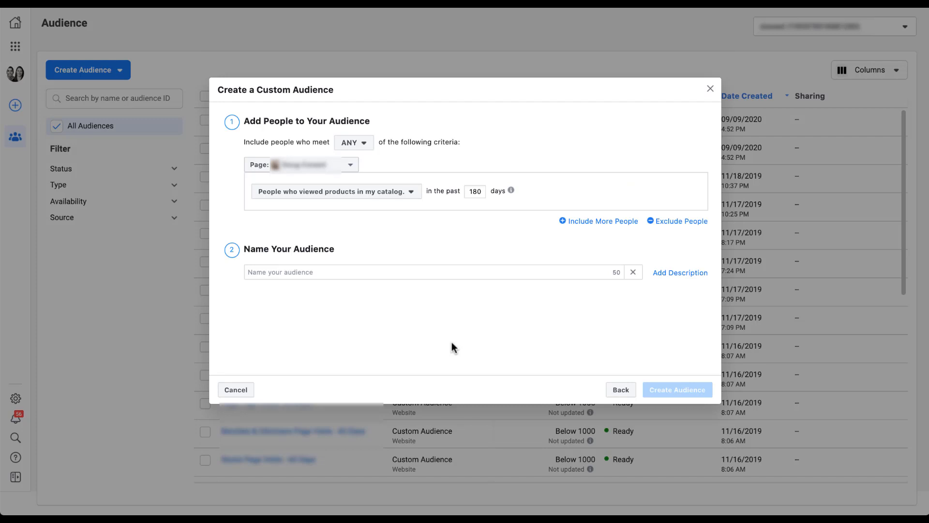
left_click(411, 192)
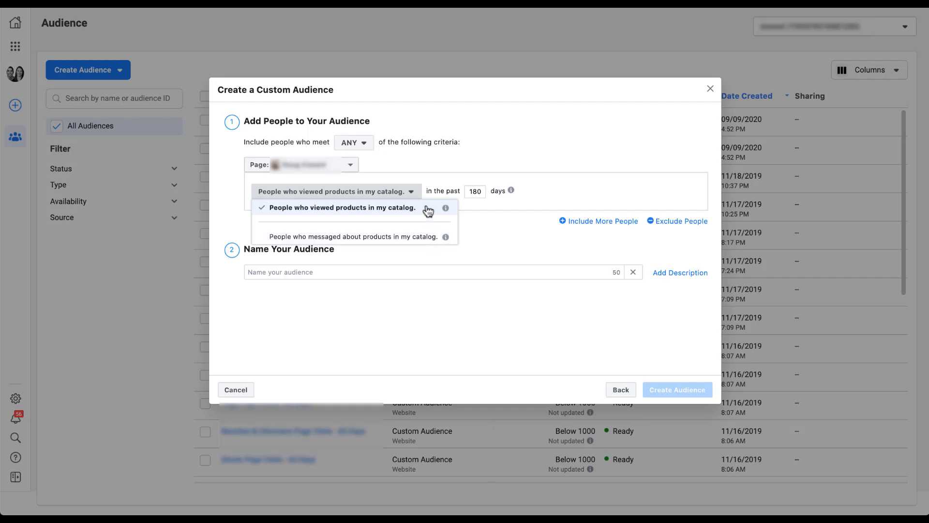
left_click(485, 224)
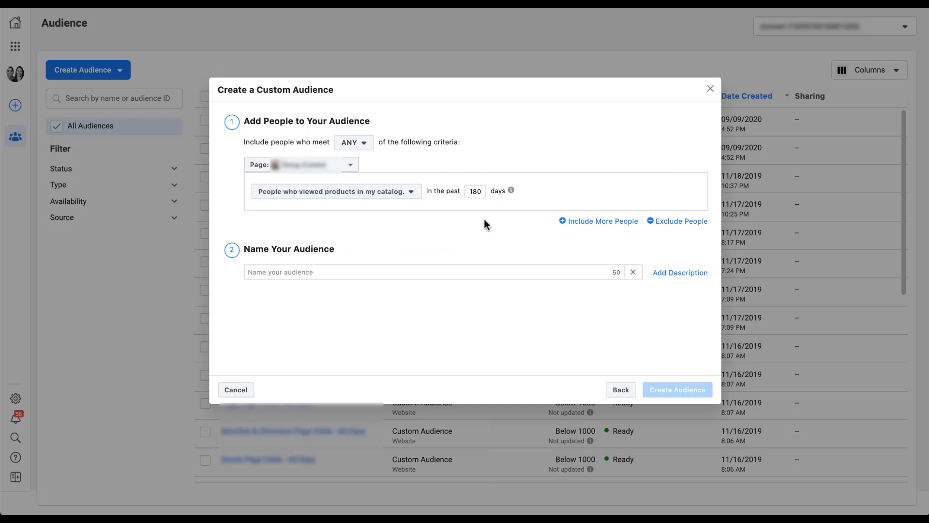